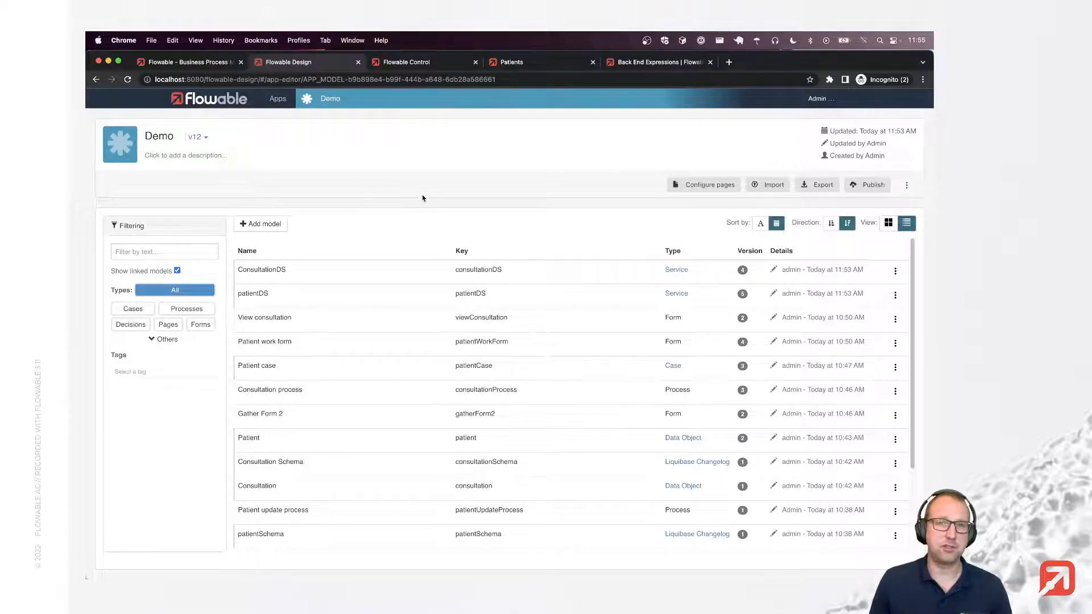
# Create a new page model named "Overview" with the key overview in the Demo app
pyautogui.click(267, 223)
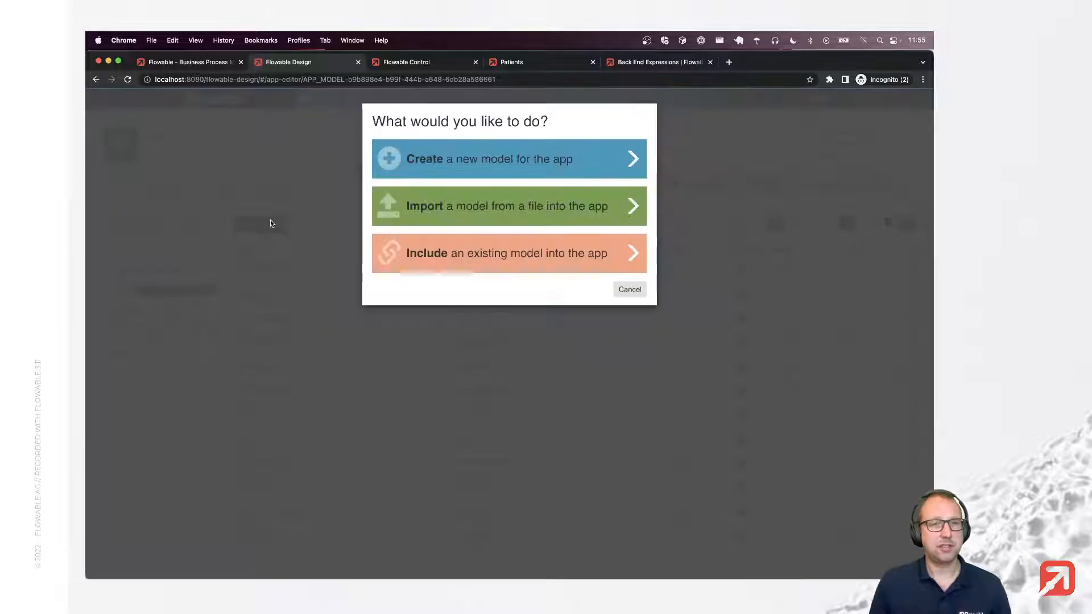
pyautogui.click(466, 160)
pyautogui.click(447, 236)
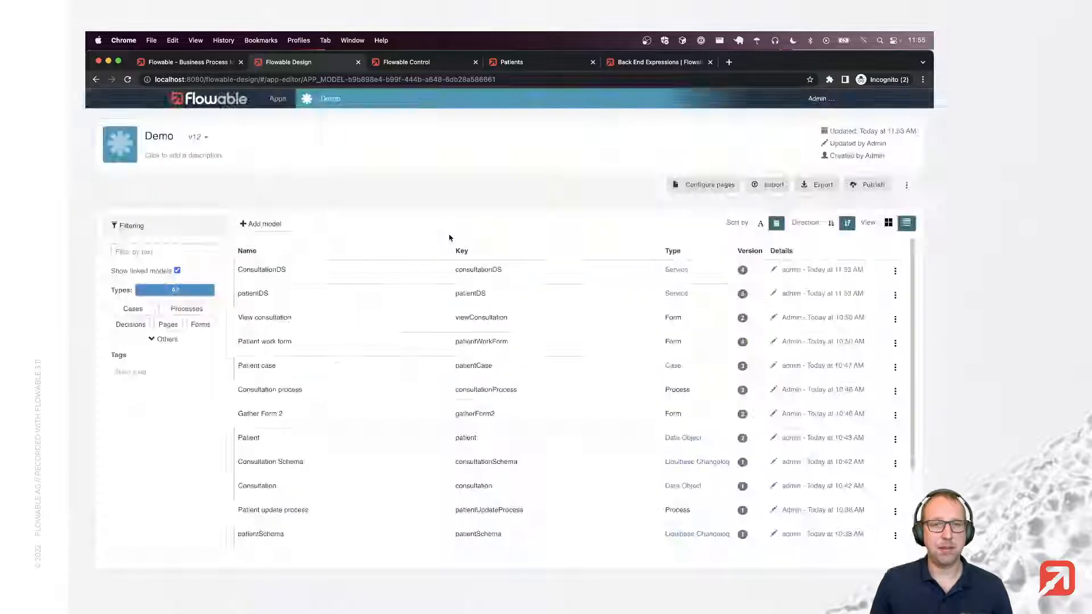
pyautogui.write('Overview')
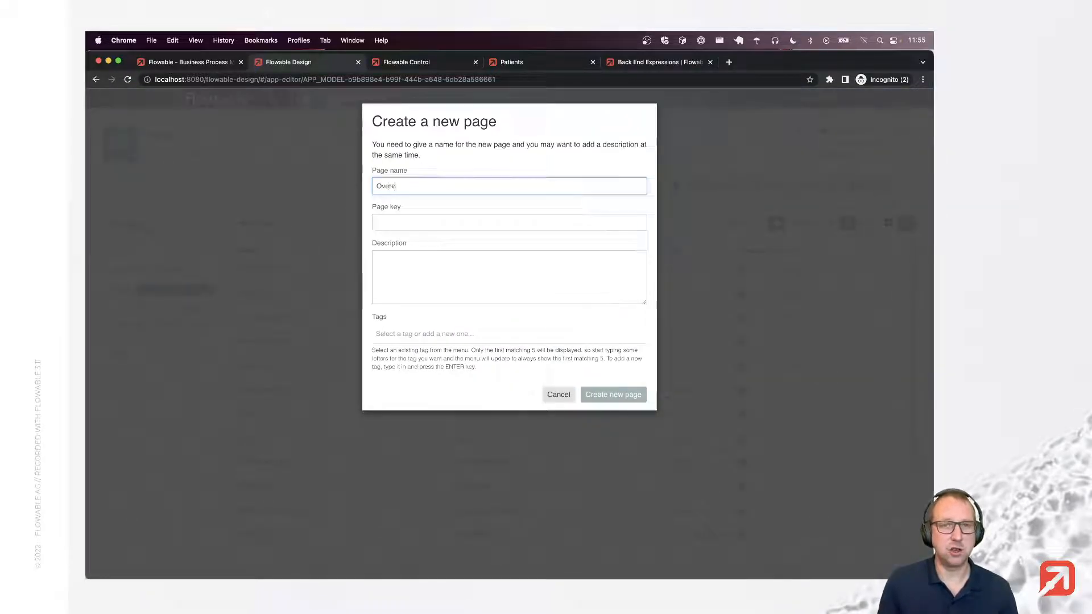
pyautogui.press('Tab')
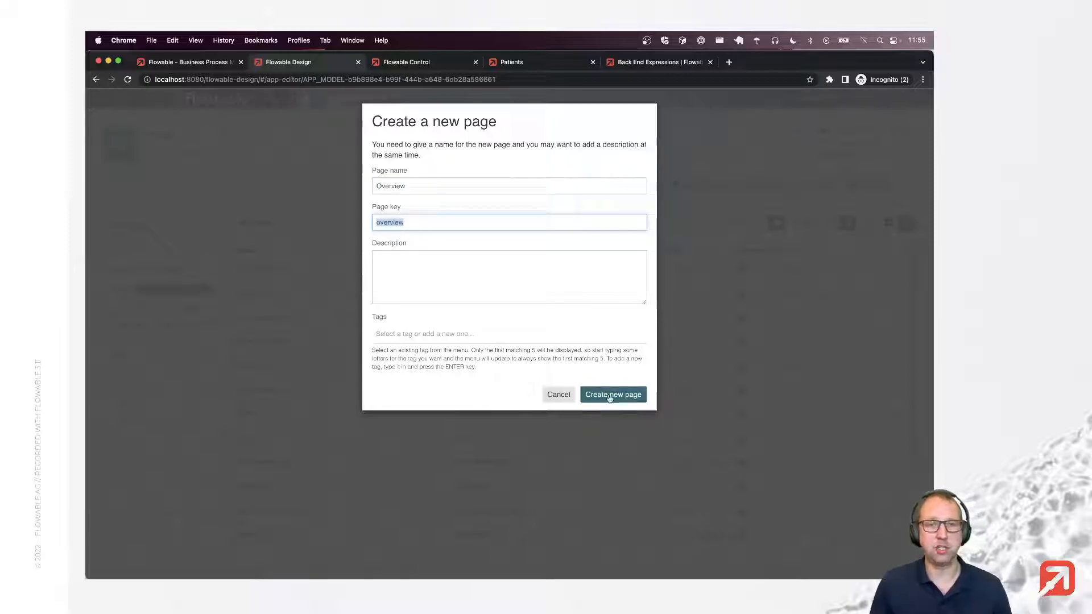
pyautogui.click(609, 396)
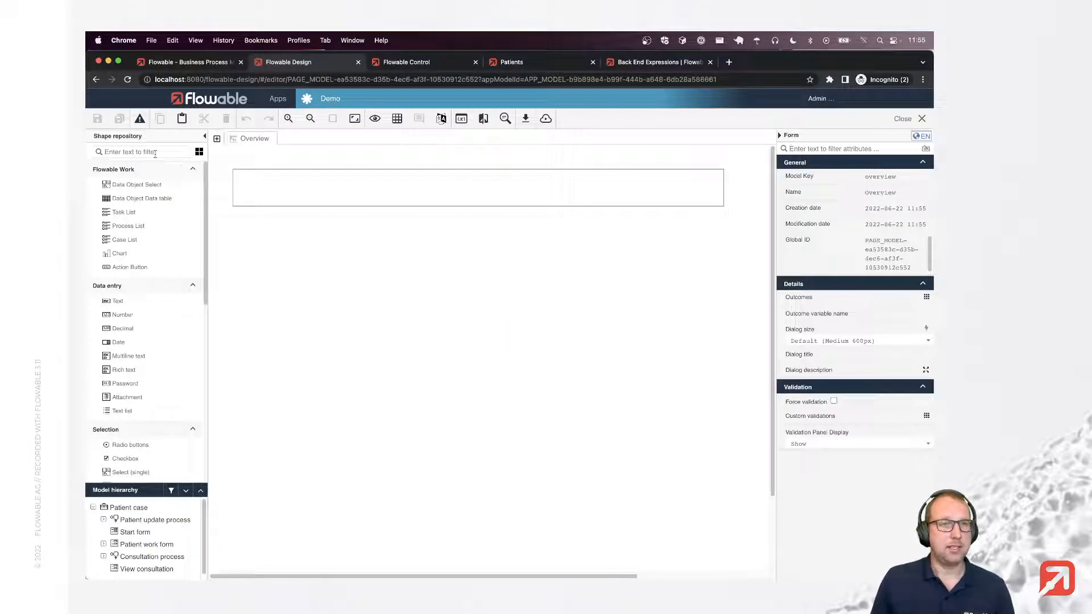
# Place two Data Object Data tables side by side on the page, labelled "Patients" and "Consultations"
pyautogui.moveTo(142, 198); pyautogui.dragTo(277, 196)
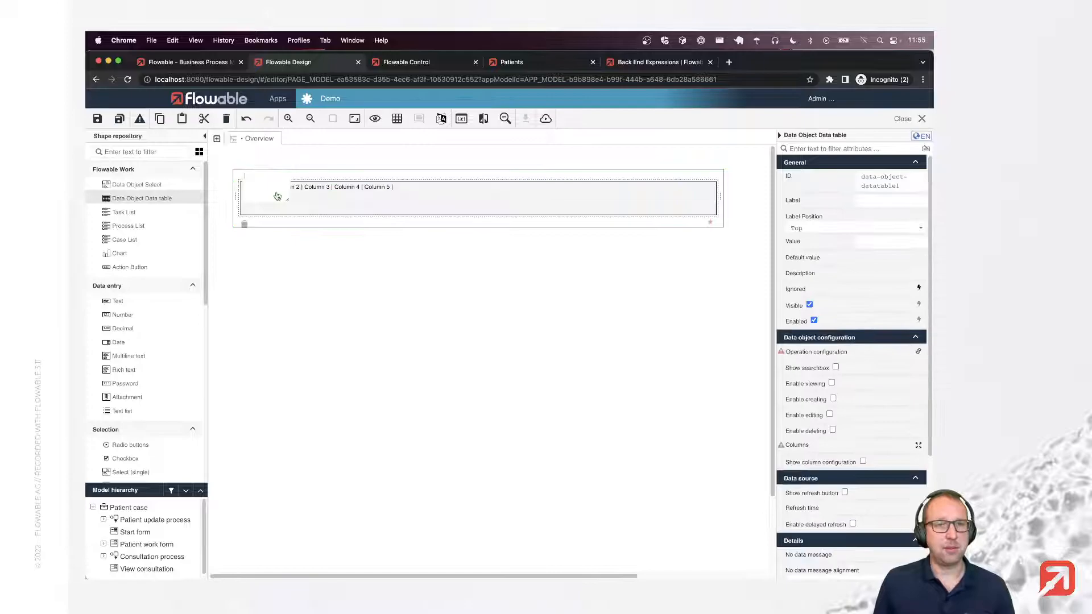
pyautogui.write('Patients')
pyautogui.moveTo(142, 198); pyautogui.dragTo(533, 214)
pyautogui.write('Consultations')
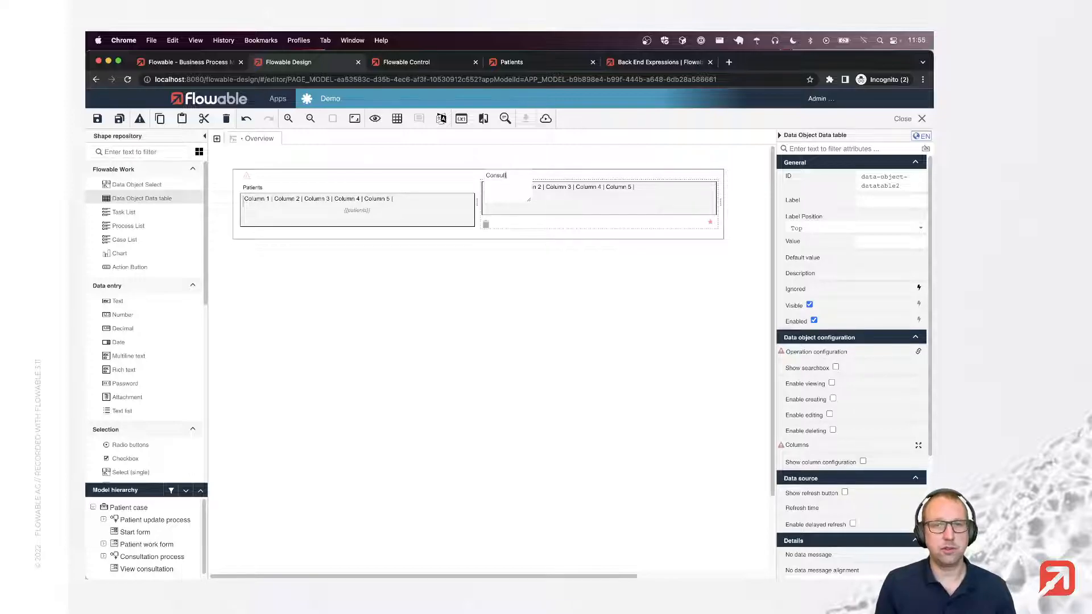
# Link the Patients table to the Patient data object and accept its data retrieval operation
pyautogui.click(362, 188)
pyautogui.click(819, 383)
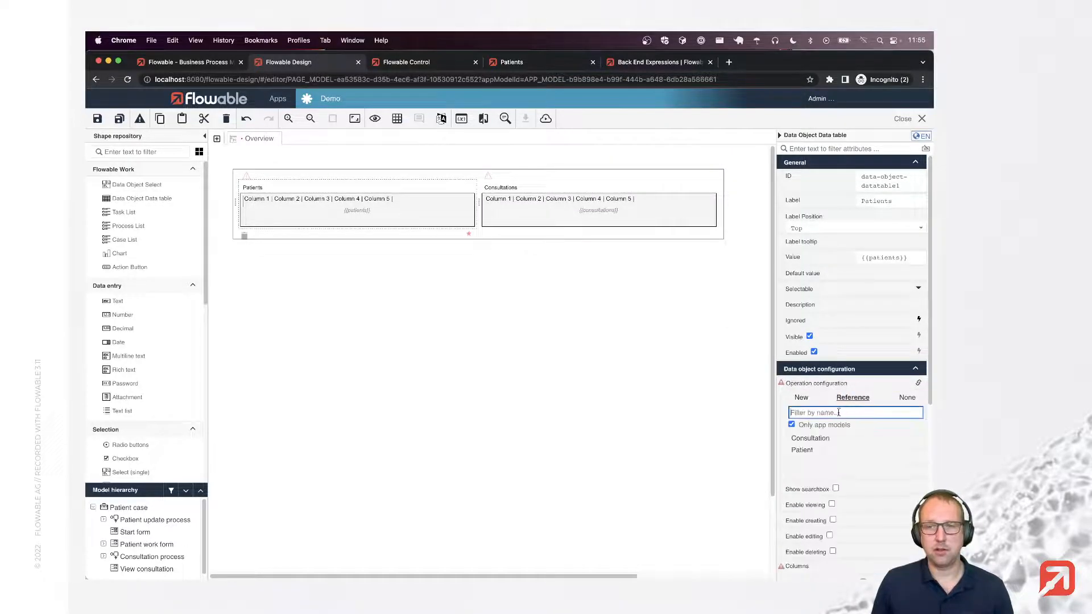
pyautogui.click(815, 451)
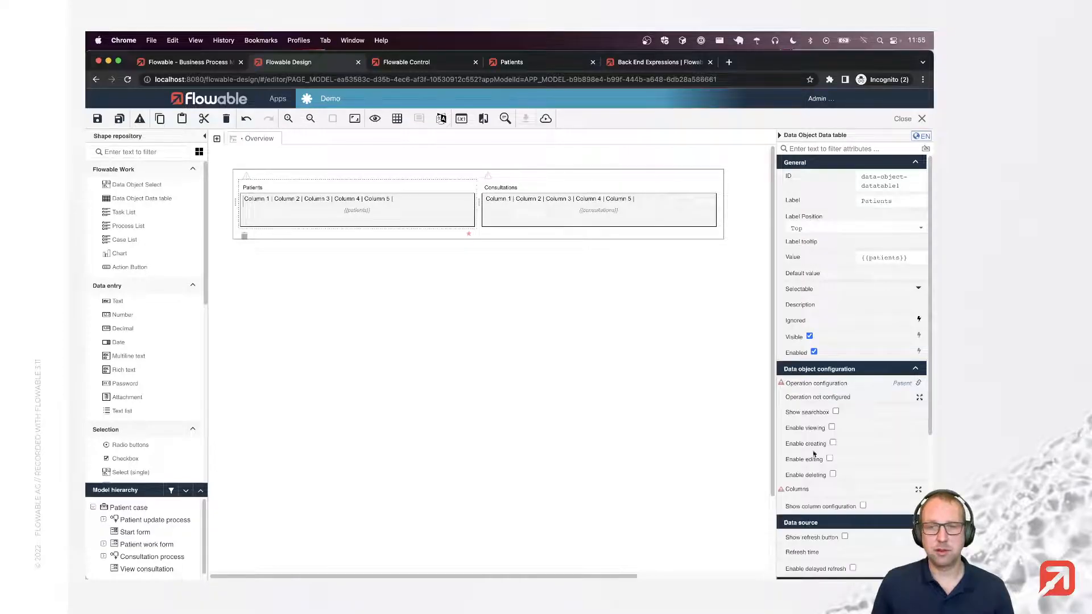
pyautogui.click(833, 401)
pyautogui.click(827, 243)
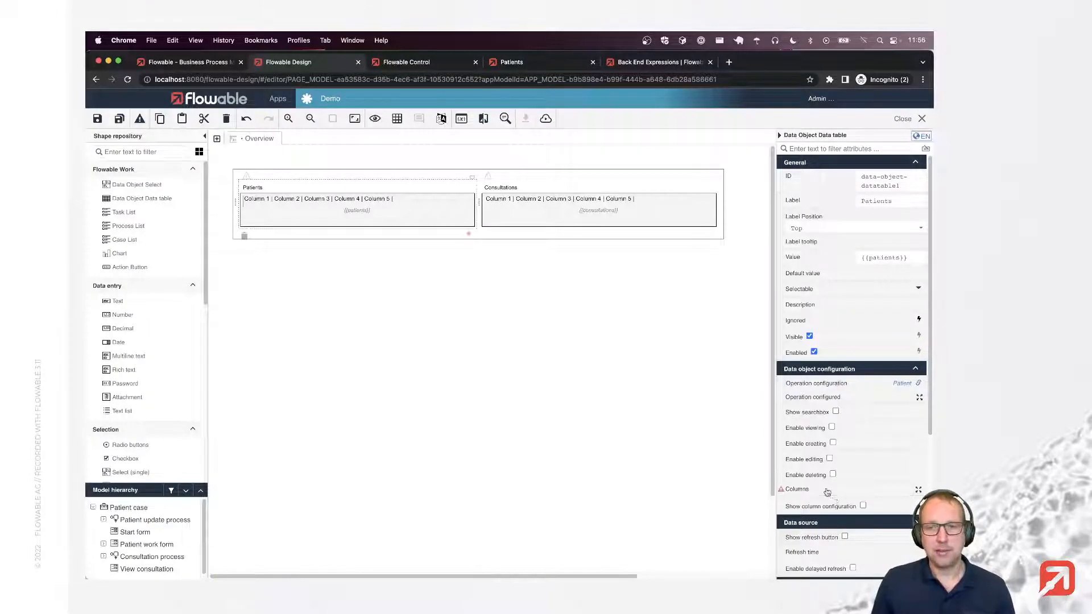
# Add First name and Last name as the columns of the Patients table
pyautogui.click(827, 493)
pyautogui.click(214, 165)
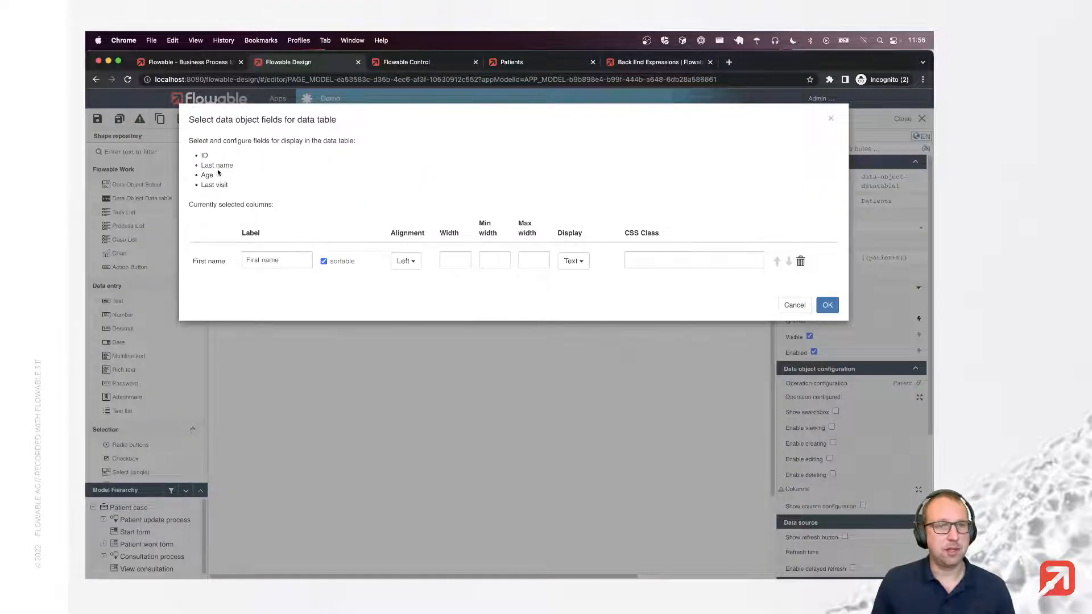
pyautogui.click(225, 166)
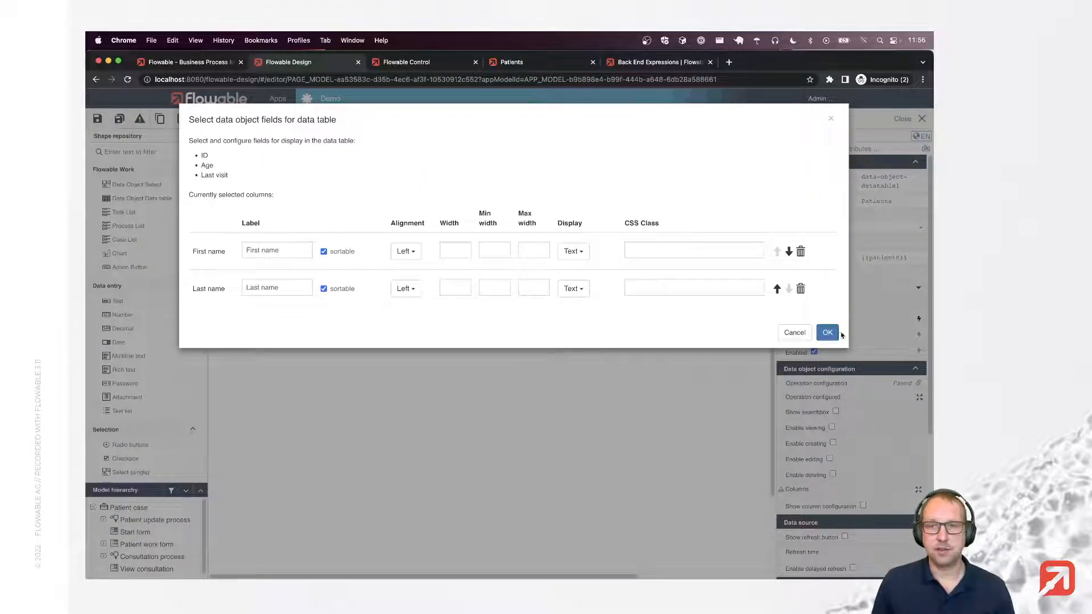
pyautogui.click(828, 332)
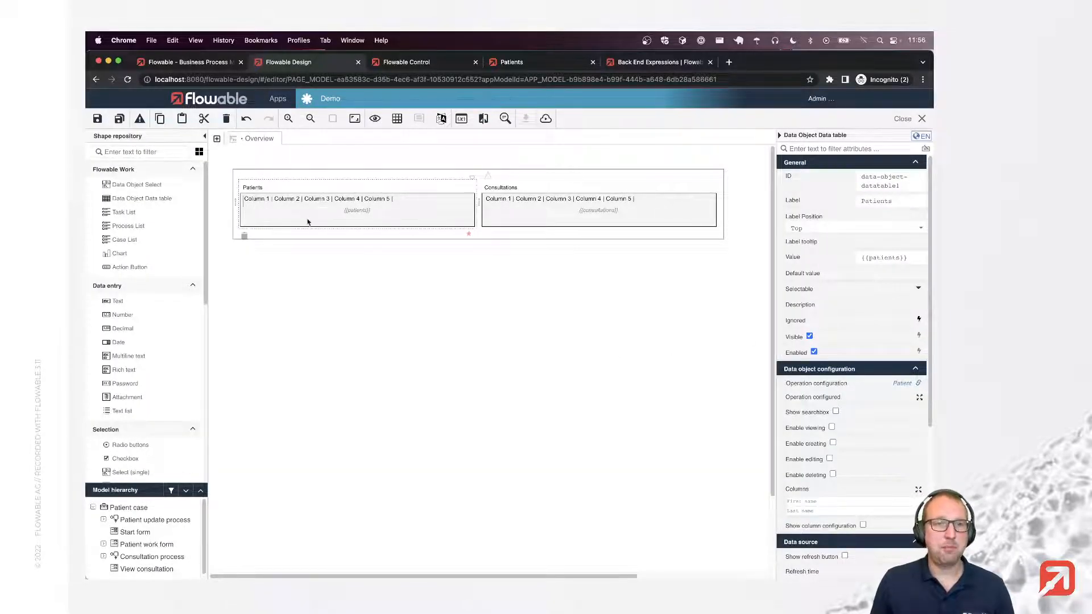
# Examine the related data object mapping and operations in the patientDS service model, and return to the Overview page
pyautogui.click(217, 139)
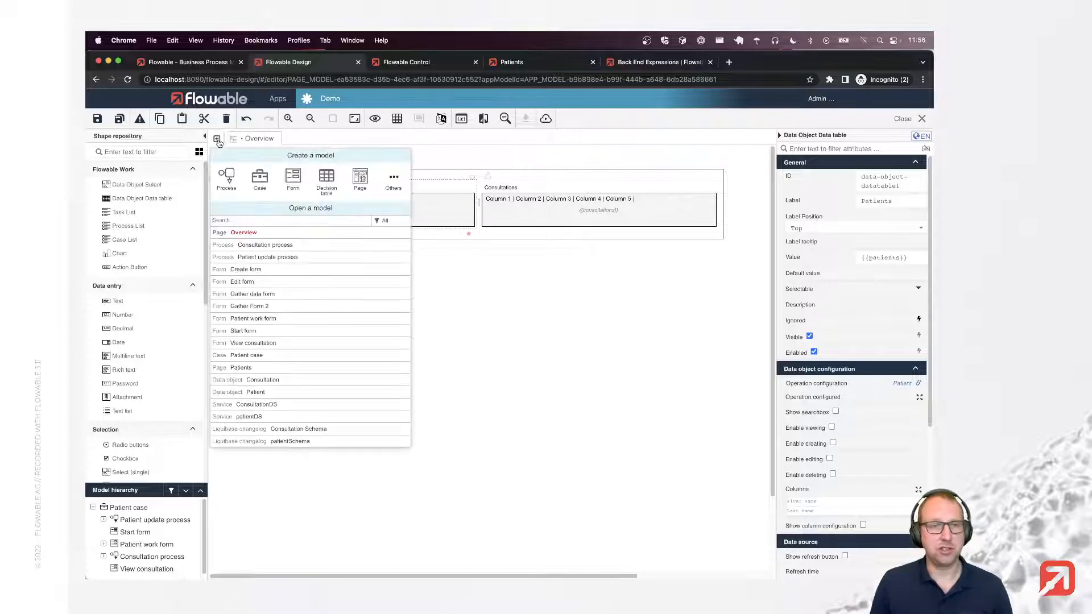
pyautogui.click(313, 417)
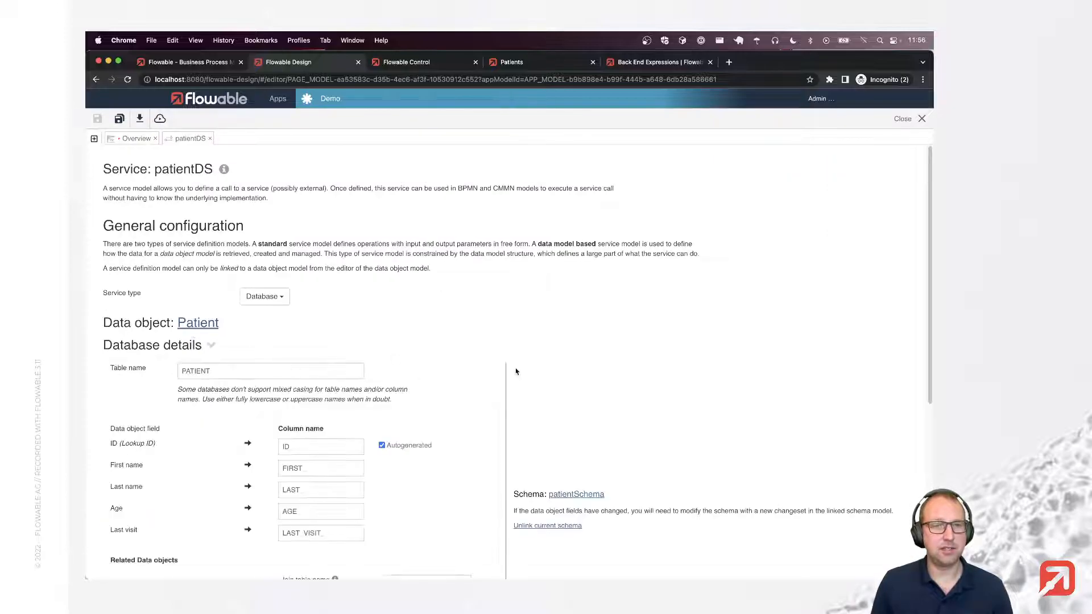
pyautogui.scroll(-5, 516, 371)
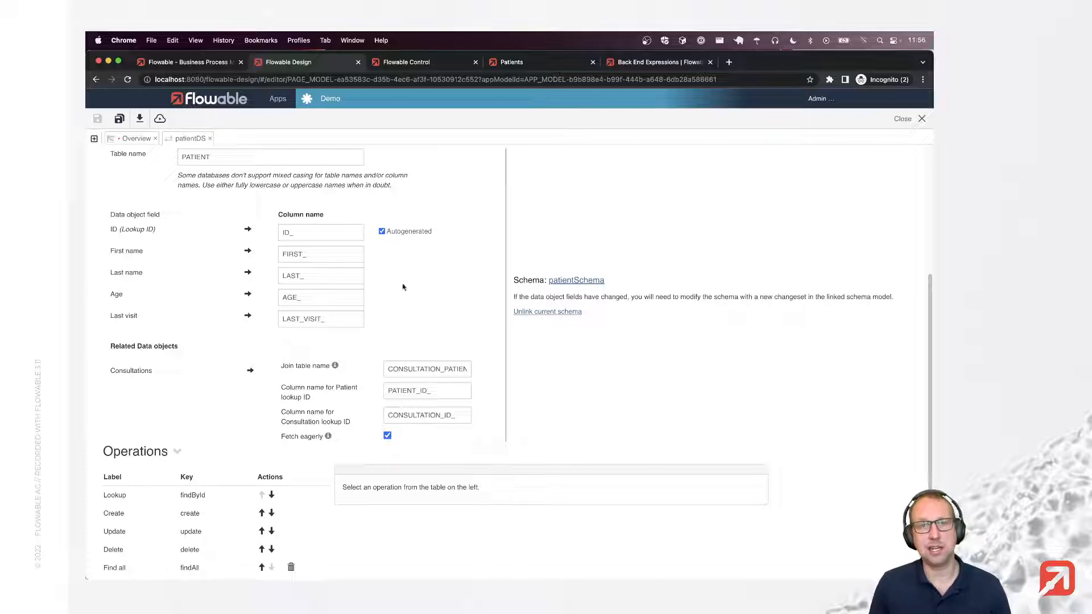
pyautogui.scroll(5, 408, 363)
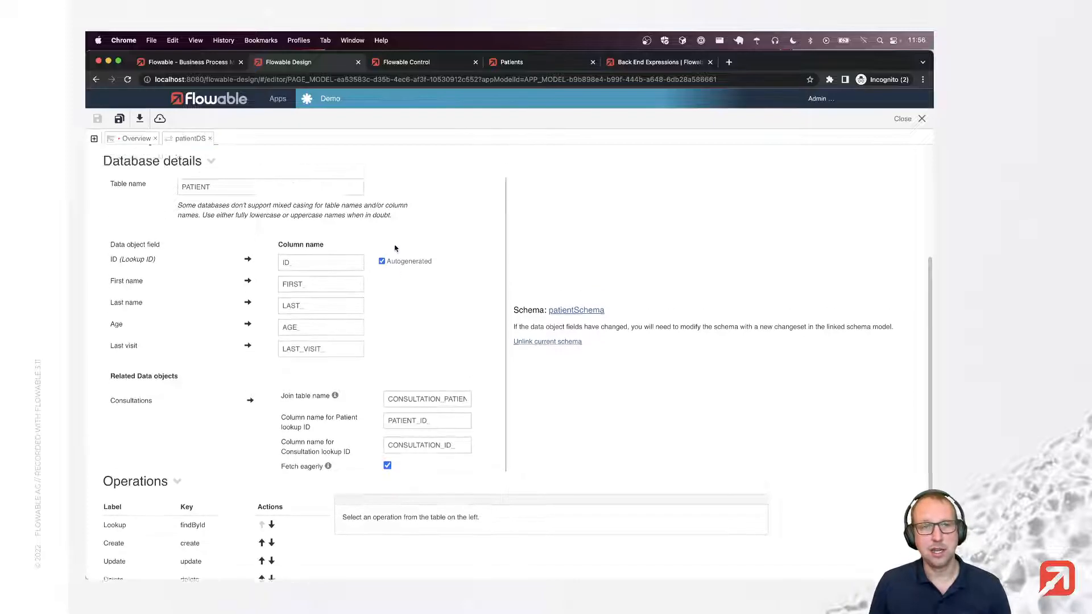
pyautogui.click(130, 142)
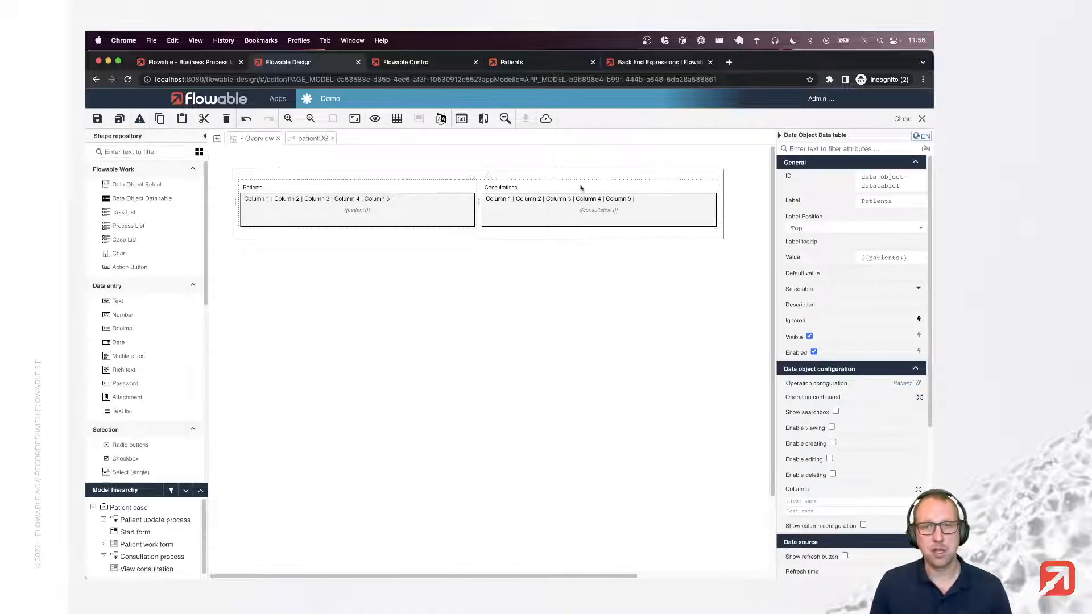
# Link the Consultations table to the Consultation data object
pyautogui.click(590, 185)
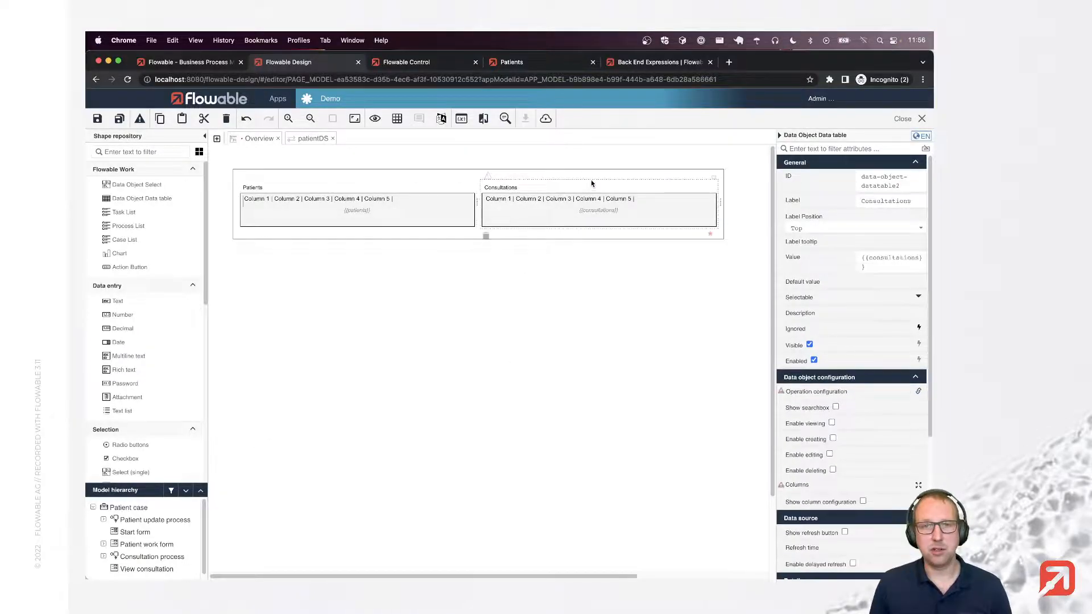
pyautogui.click(842, 394)
pyautogui.click(852, 406)
pyautogui.click(806, 449)
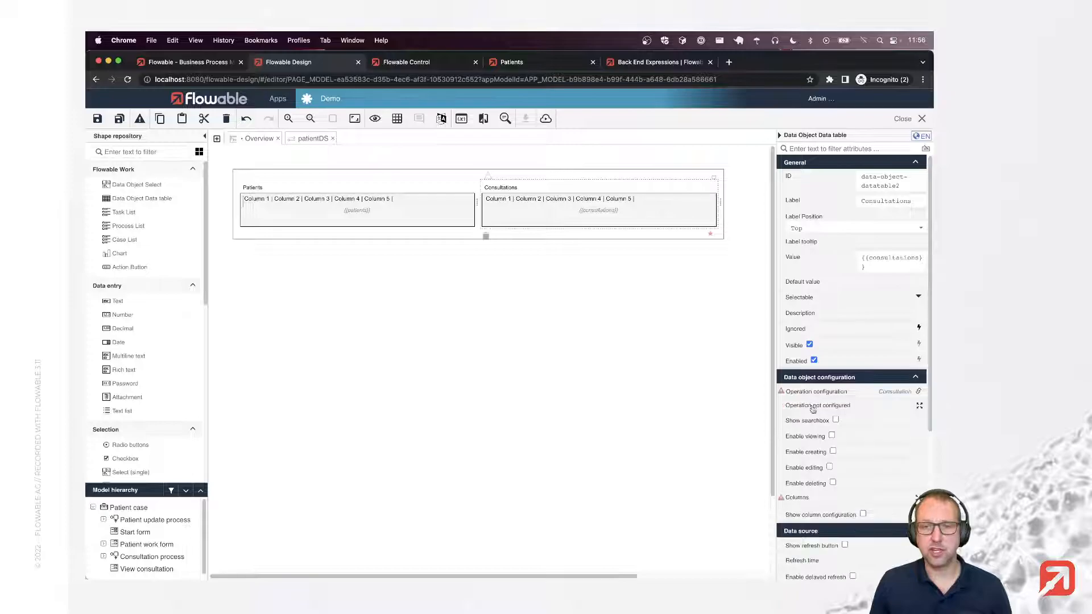
# Configure the Consultations table's data retrieval as the expression {{selectedPatient.consultations}}
pyautogui.click(813, 406)
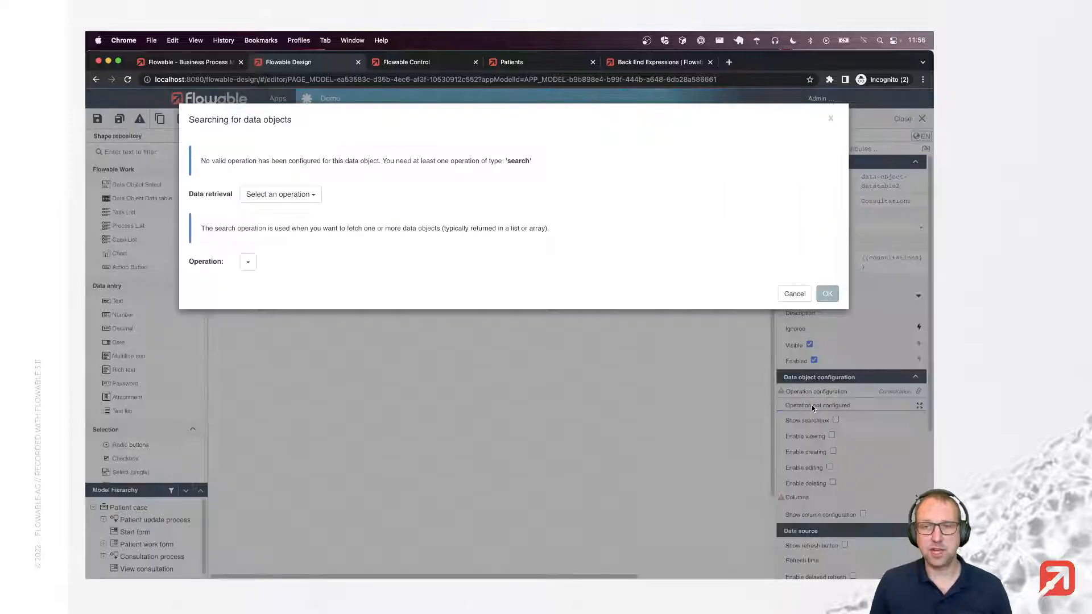
pyautogui.click(306, 196)
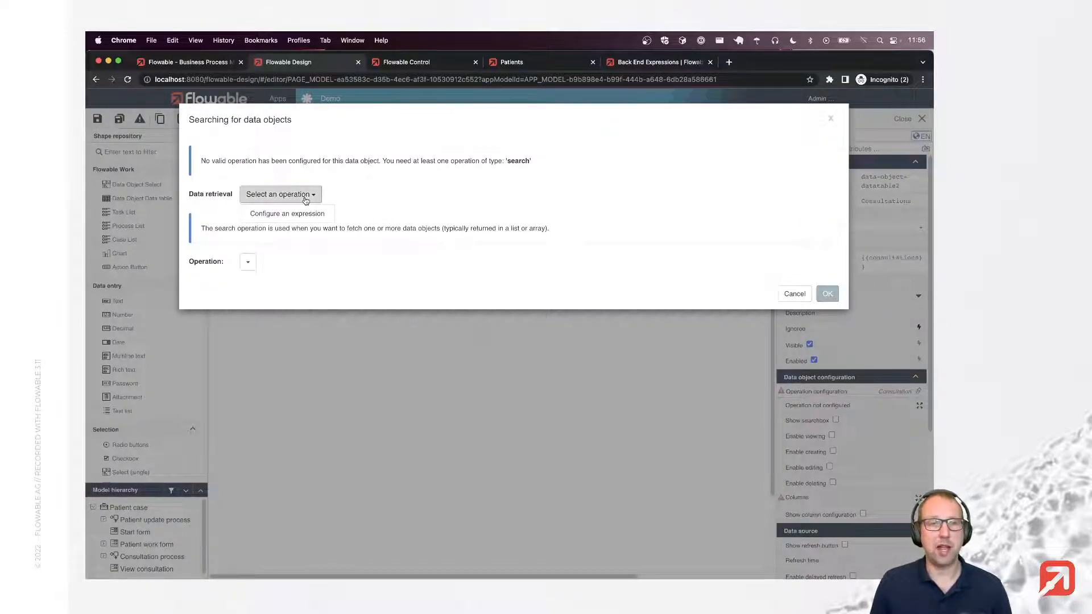
pyautogui.click(305, 214)
pyautogui.click(311, 268)
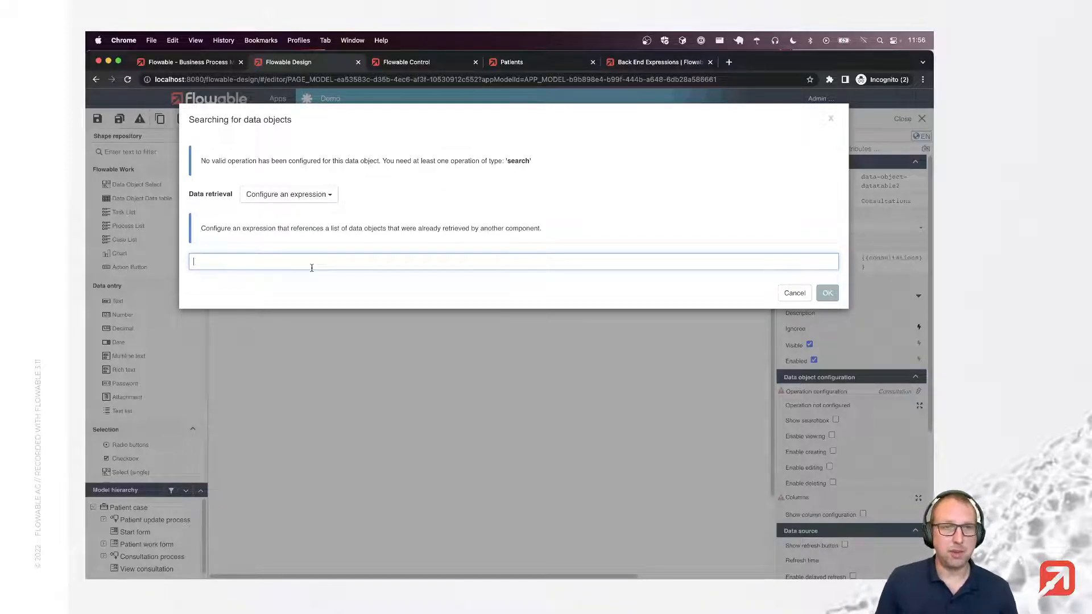
pyautogui.write('{{selecte')
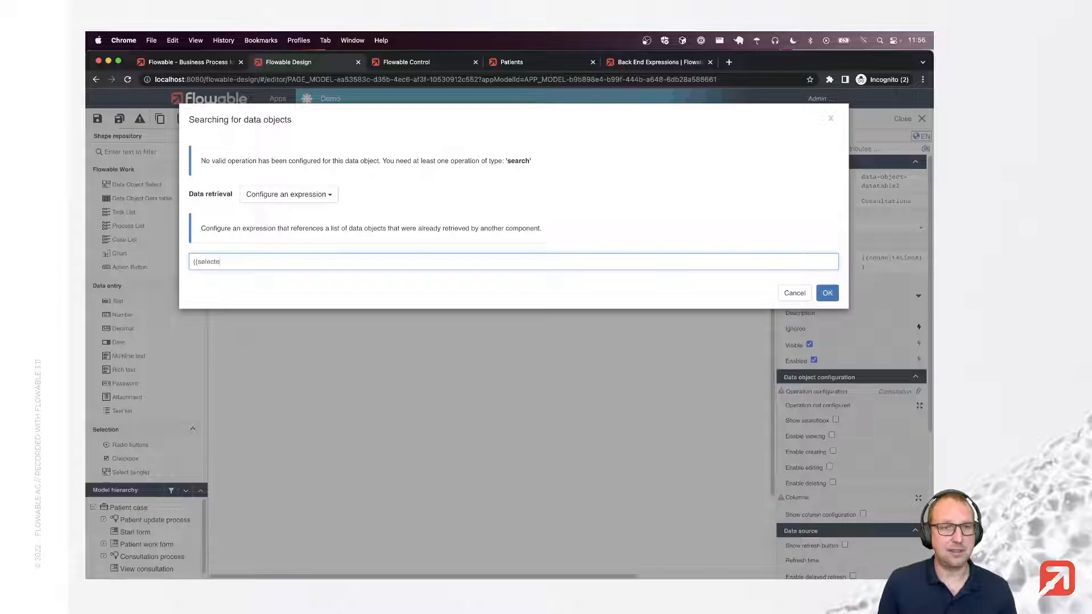
pyautogui.write('dPatient')
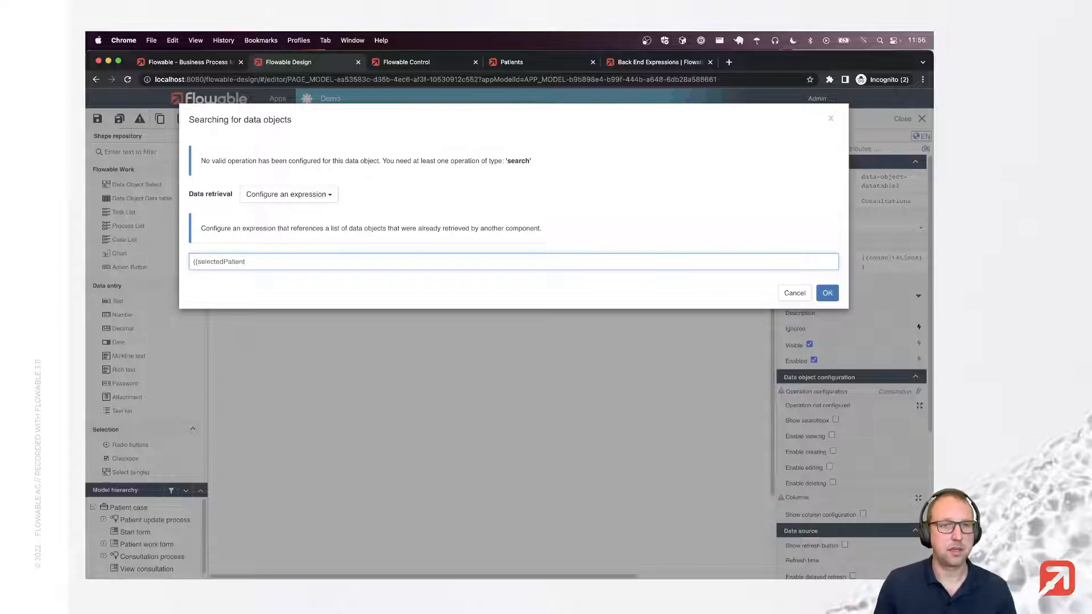
pyautogui.write('.cons')
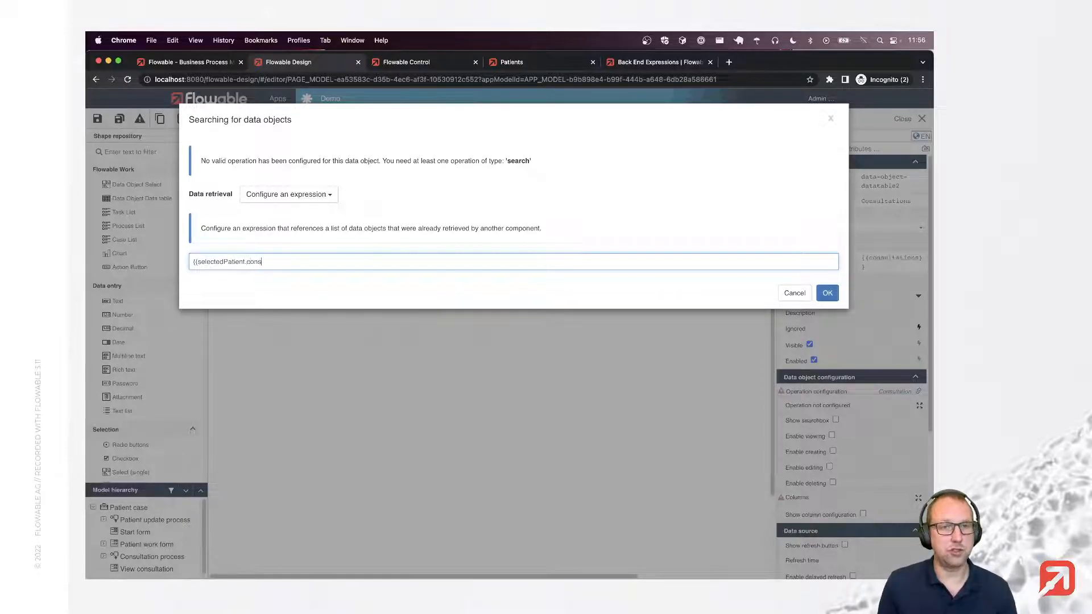
pyautogui.write('ultations}}')
pyautogui.doubleClick(219, 261)
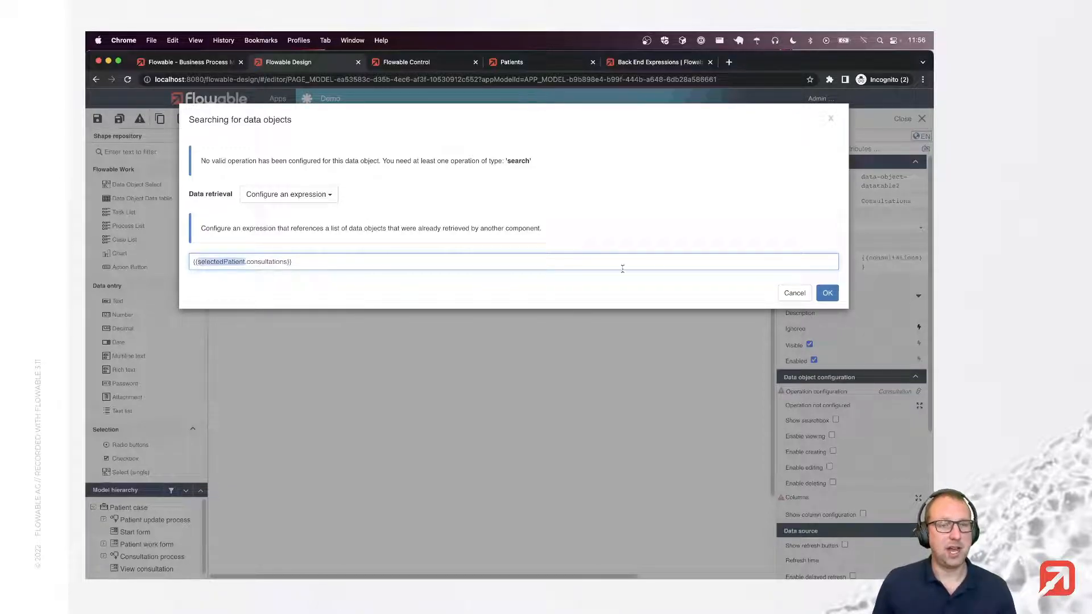
pyautogui.click(826, 293)
# Make the Patients table selectable as Single and set its value to {{selectedPatient}}
pyautogui.click(355, 207)
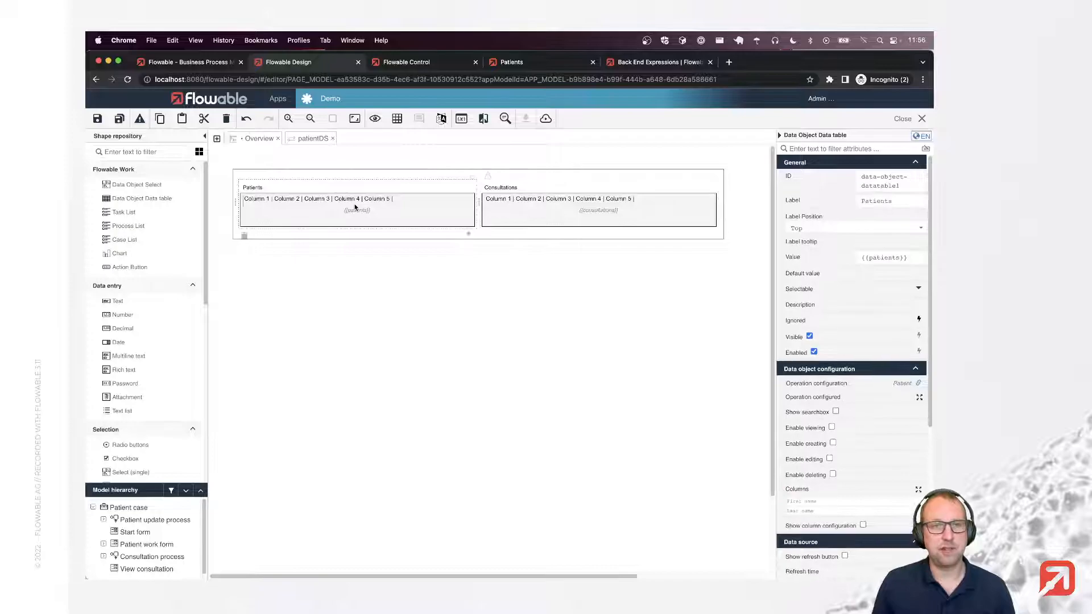
pyautogui.click(803, 291)
pyautogui.click(799, 300)
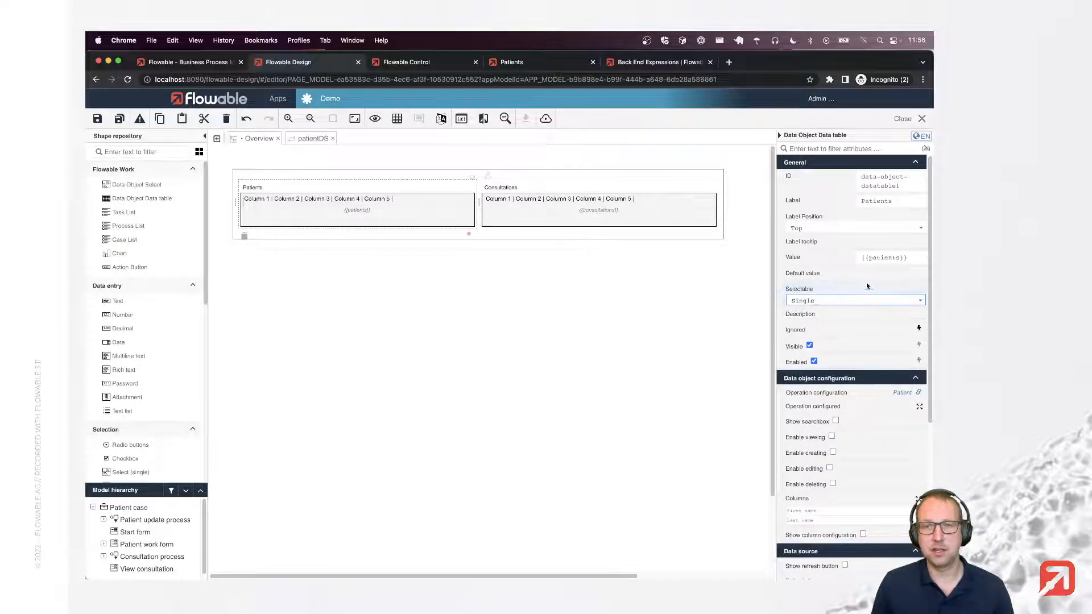
pyautogui.doubleClick(878, 257)
pyautogui.write('selectedPatient')
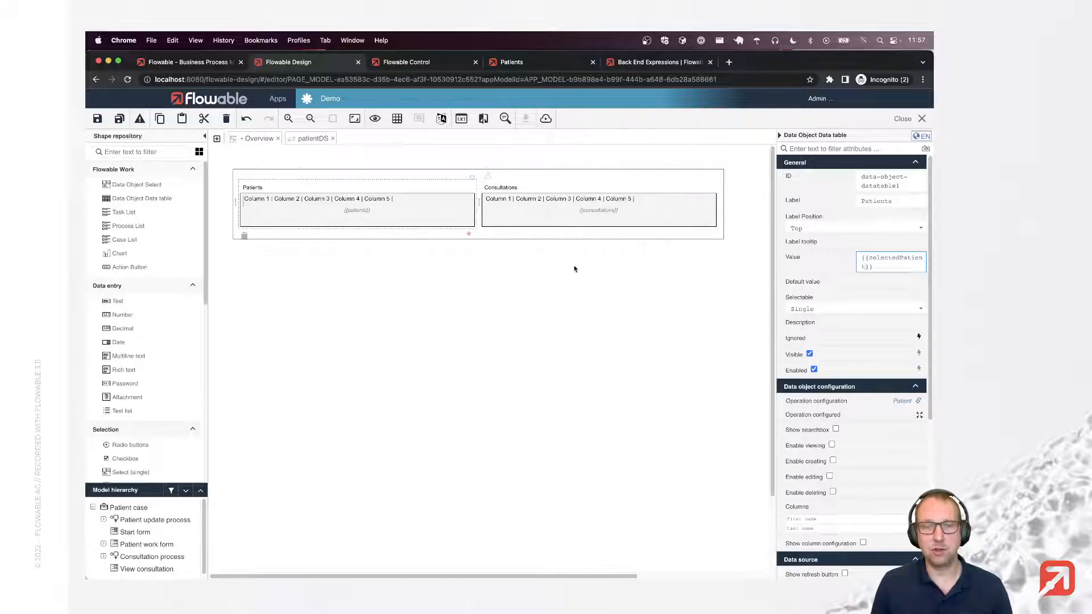
pyautogui.click(582, 285)
# Add Summary and Timestamp columns to the Consultations table, with Timestamp moved above Summary
pyautogui.click(561, 189)
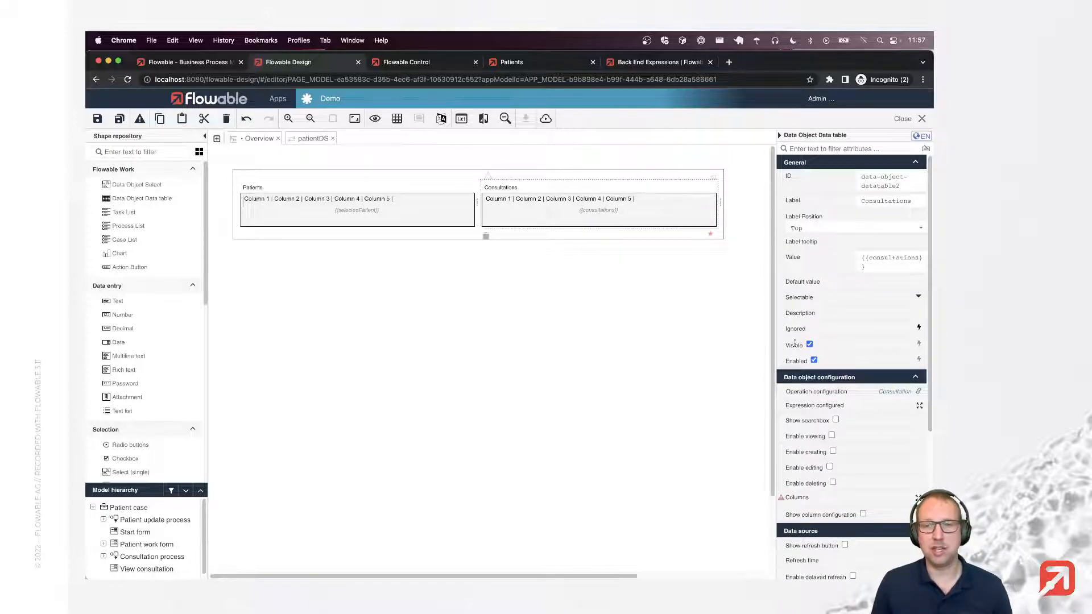
pyautogui.click(804, 501)
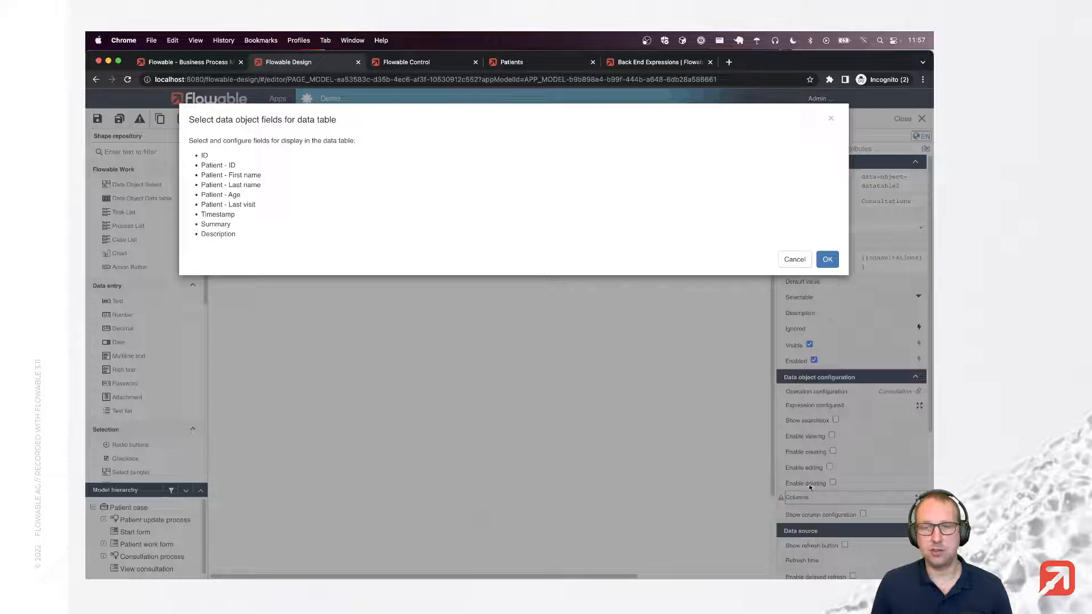
pyautogui.click(216, 224)
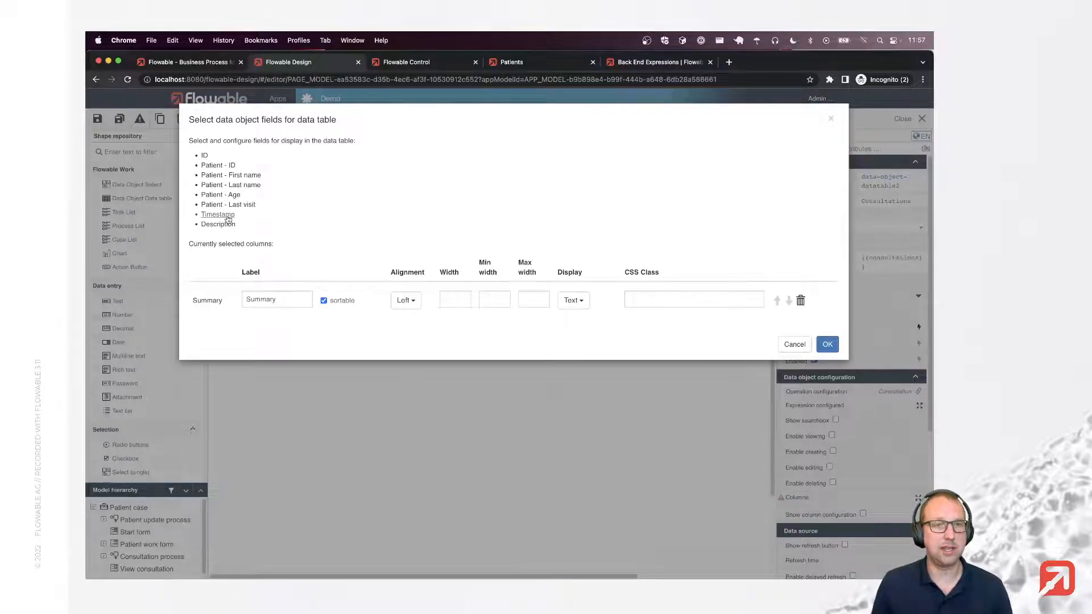
pyautogui.click(226, 216)
pyautogui.click(802, 326)
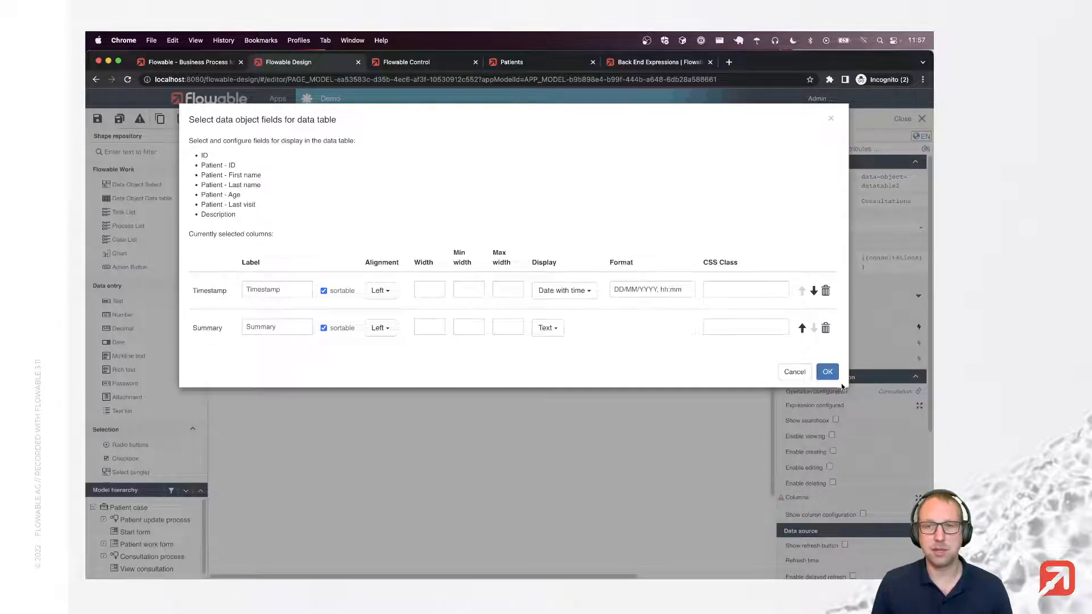
pyautogui.click(828, 373)
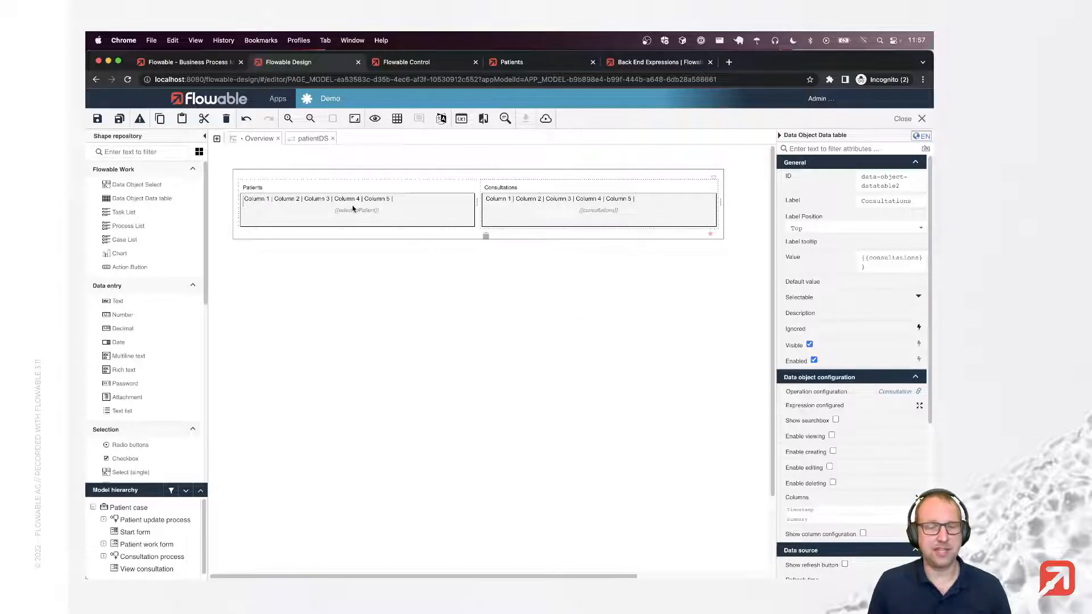
# Make the Consultations table's visibility depend on the expression {{selectedPatient}}
pyautogui.click(920, 345)
pyautogui.write('{{')
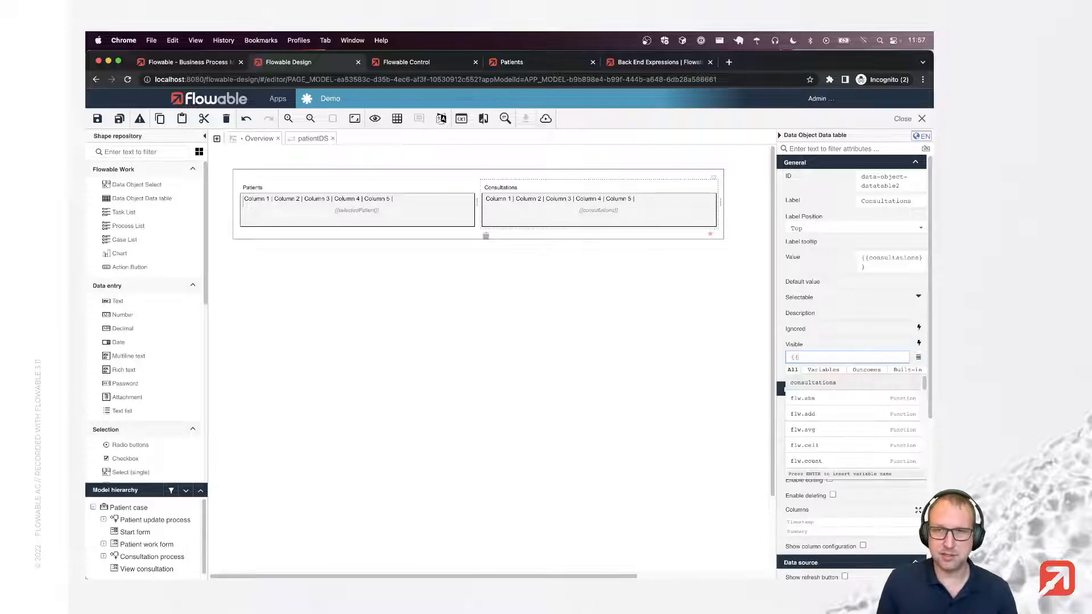
pyautogui.write('sel')
pyautogui.press('Return')
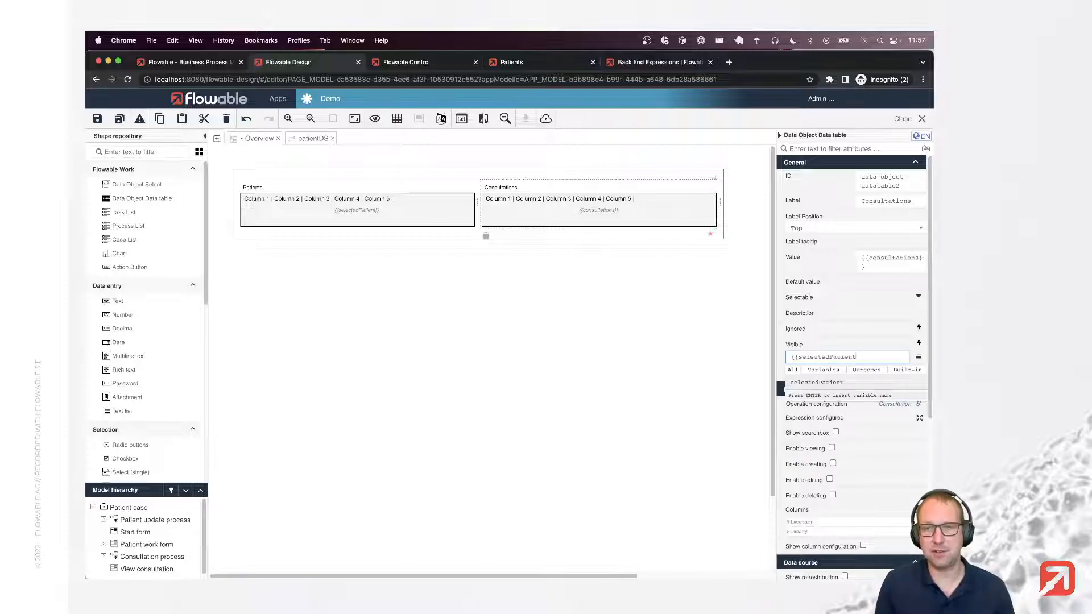
pyautogui.write('}}')
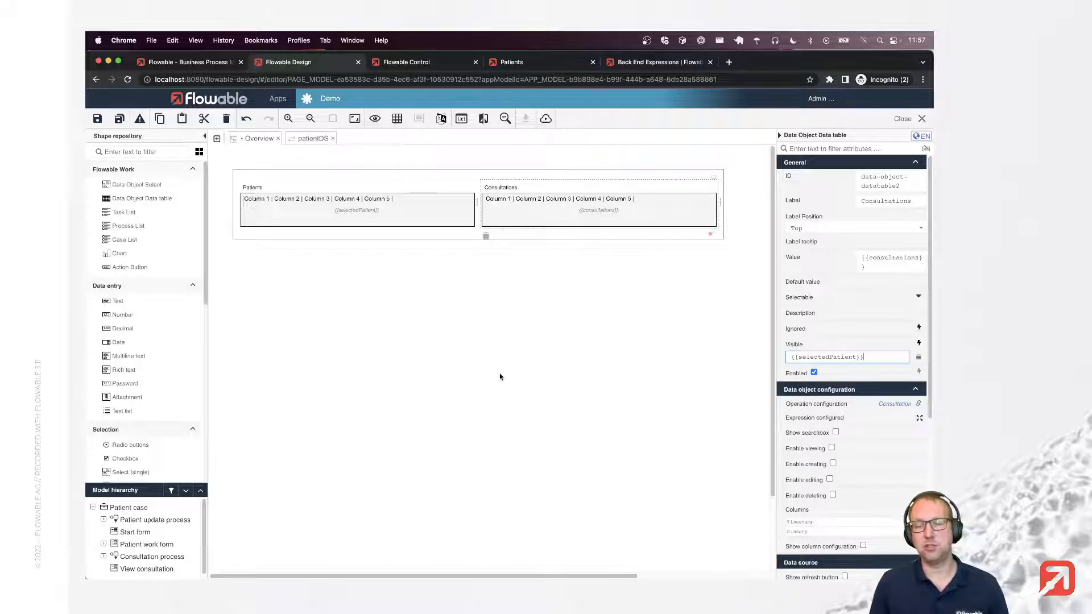
# Save the Overview page and publish the Demo app
pyautogui.press('super+s')
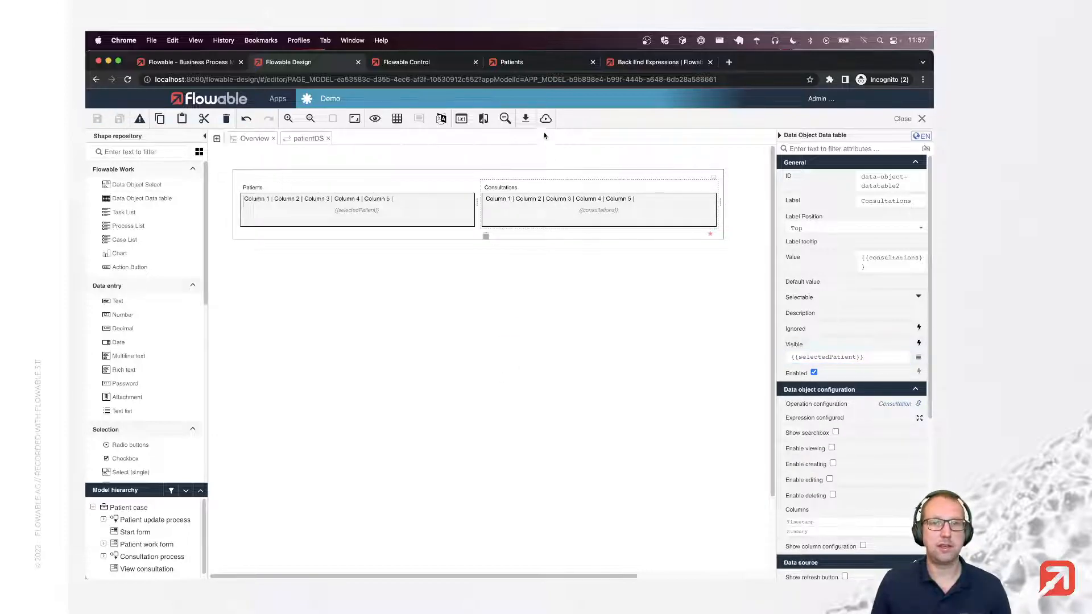
pyautogui.click(545, 119)
pyautogui.click(629, 189)
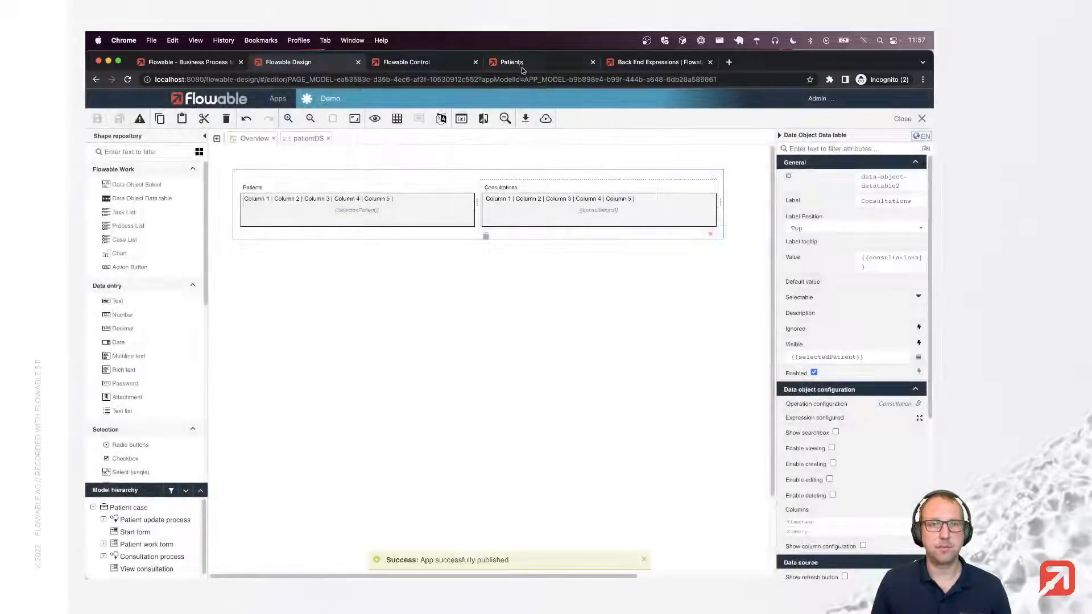
# Switch to Flowable Work, reload it, and open the Demo app's Overview page with the developer tools closed
pyautogui.click(512, 62)
pyautogui.click(128, 80)
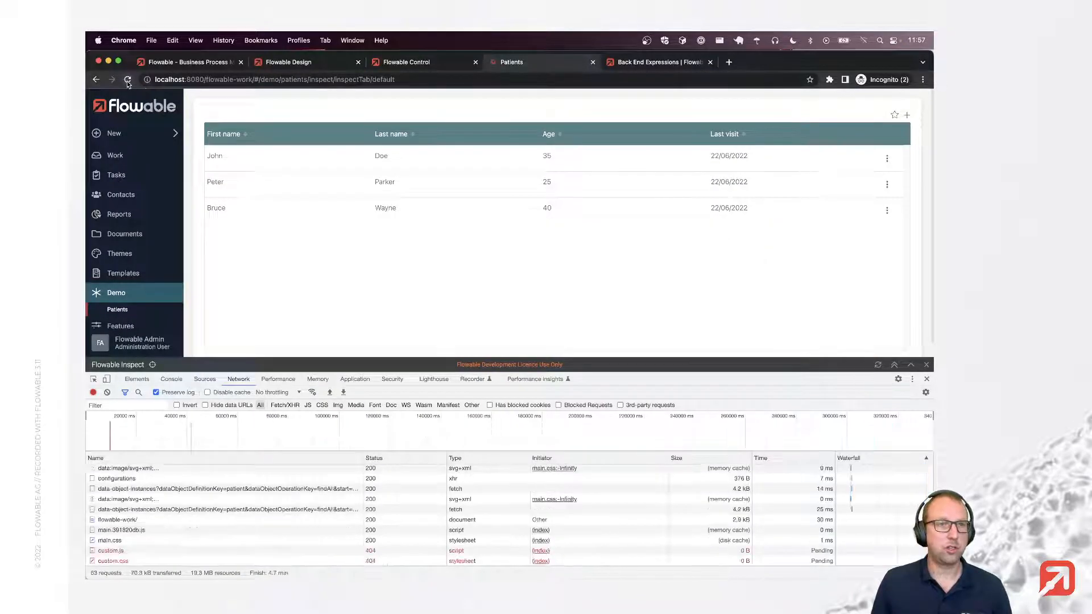
pyautogui.click(121, 323)
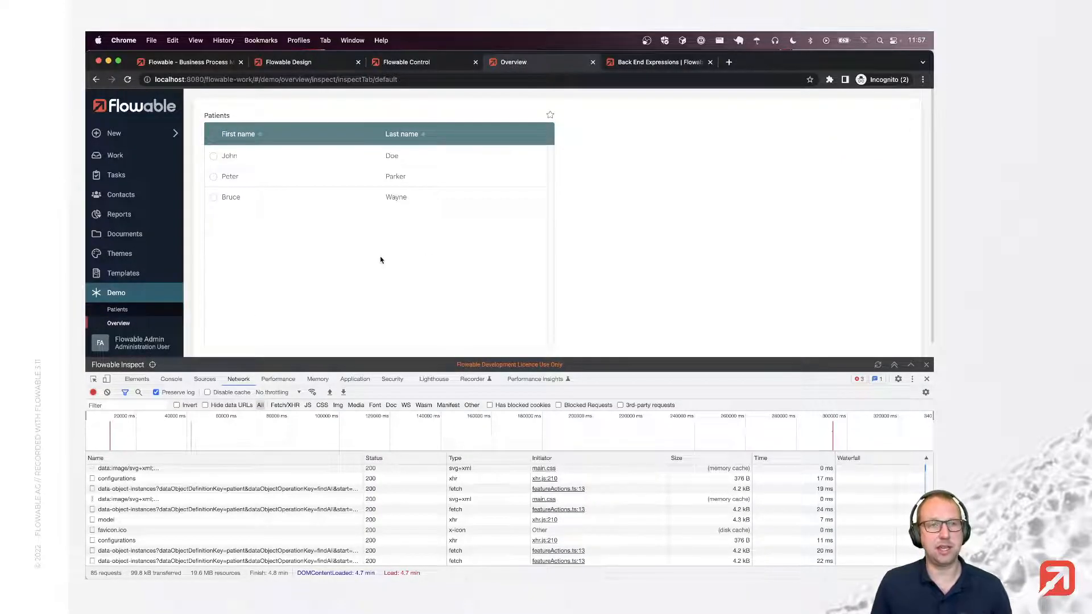
pyautogui.click(927, 380)
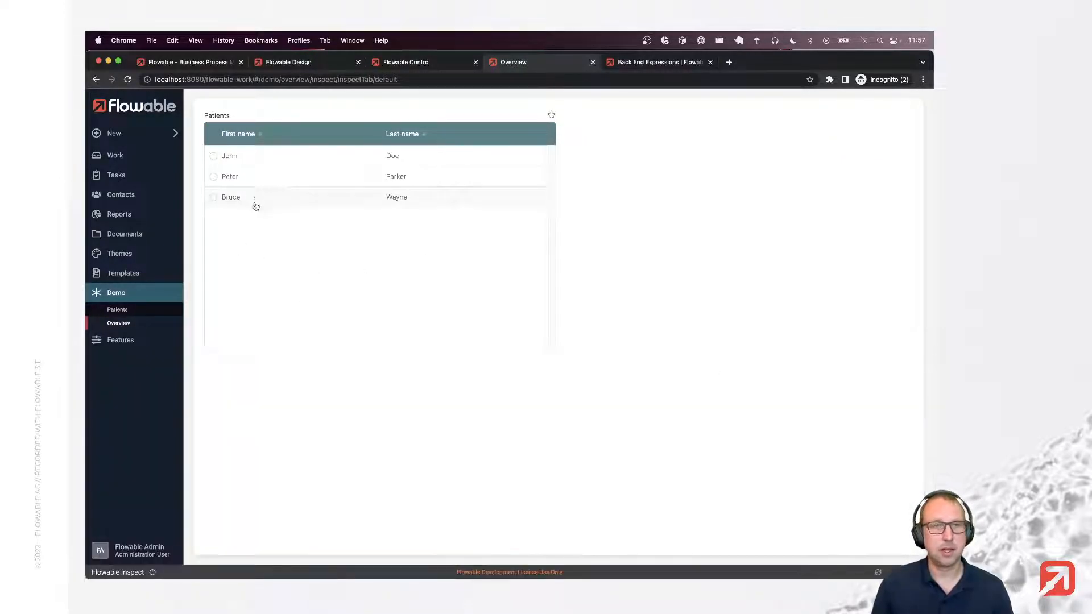
# Test the page by selecting each patient in the Patients table in turn, ending on the first one
pyautogui.click(253, 164)
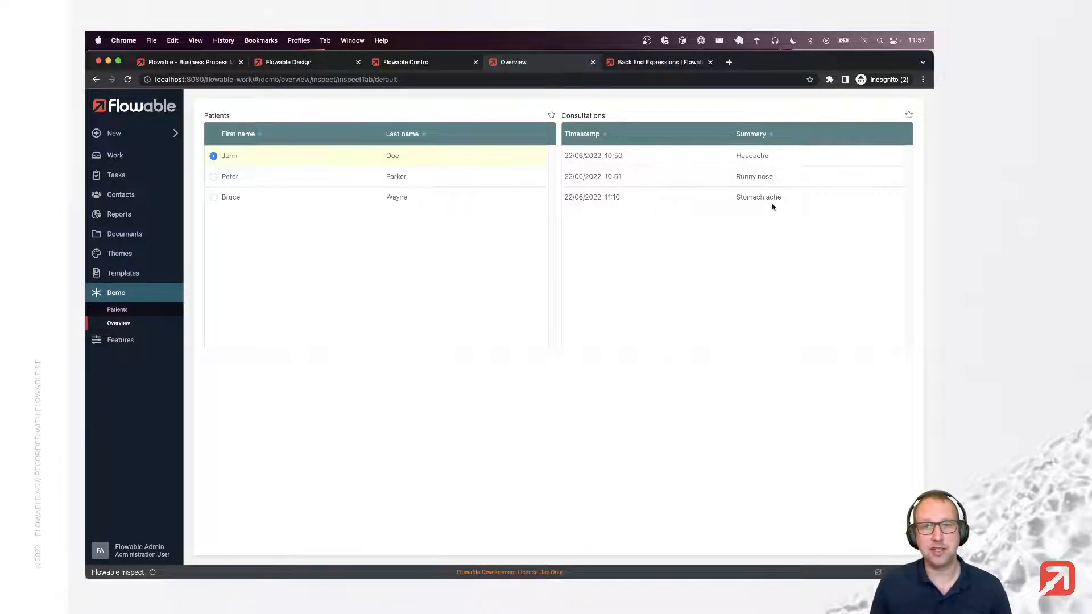
pyautogui.click(380, 178)
pyautogui.click(373, 202)
pyautogui.click(373, 177)
pyautogui.click(373, 161)
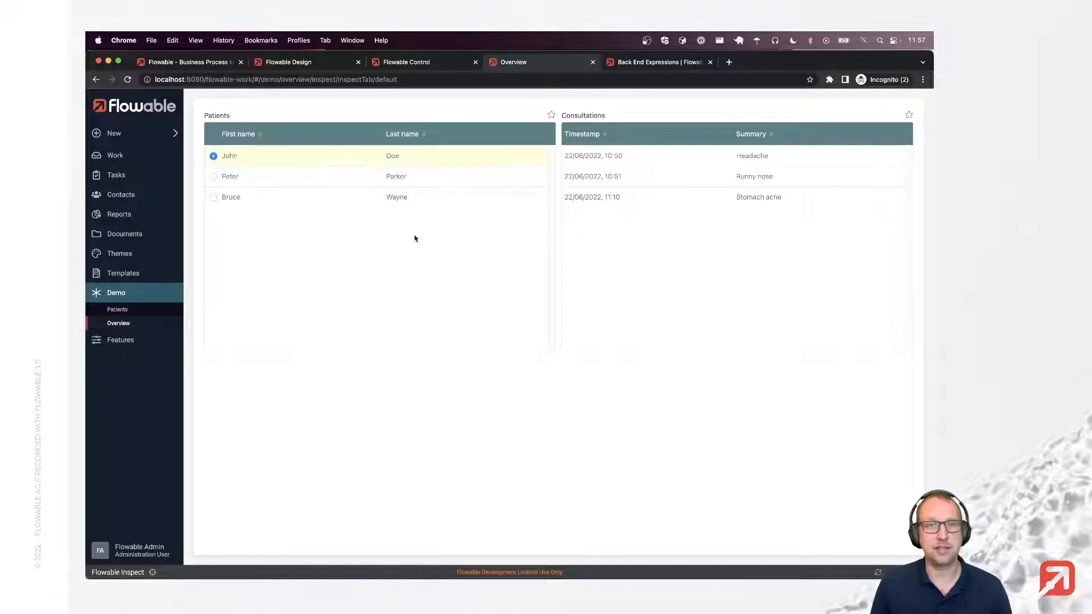
# In Flowable Design, add a Text field labelled Filter with the value {{filter}} above the two tables
pyautogui.click(302, 63)
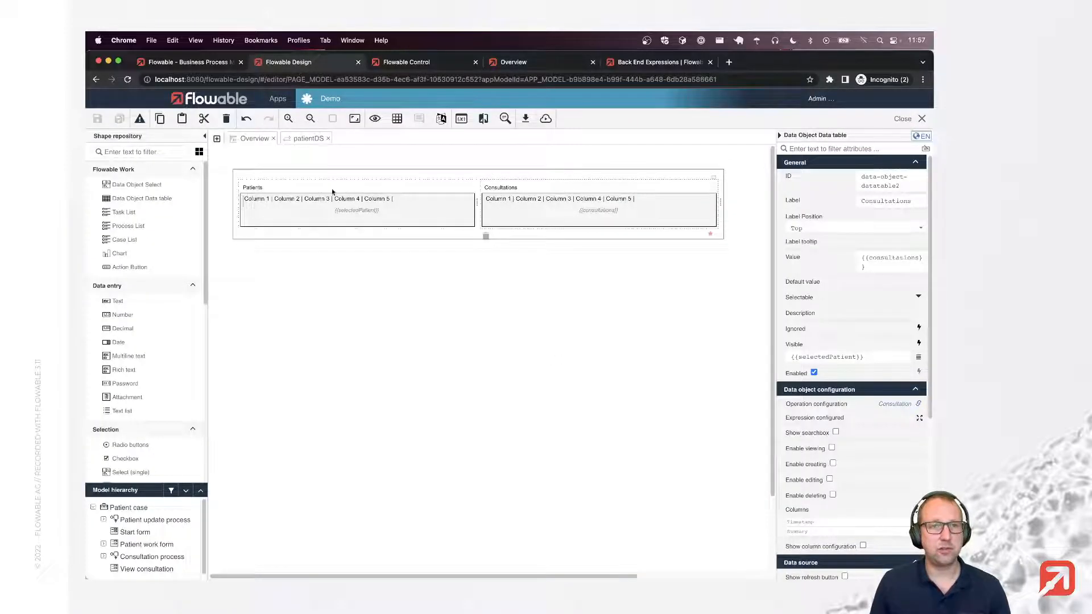
pyautogui.click(153, 152)
pyautogui.write('text')
pyautogui.moveTo(146, 185); pyautogui.dragTo(330, 179)
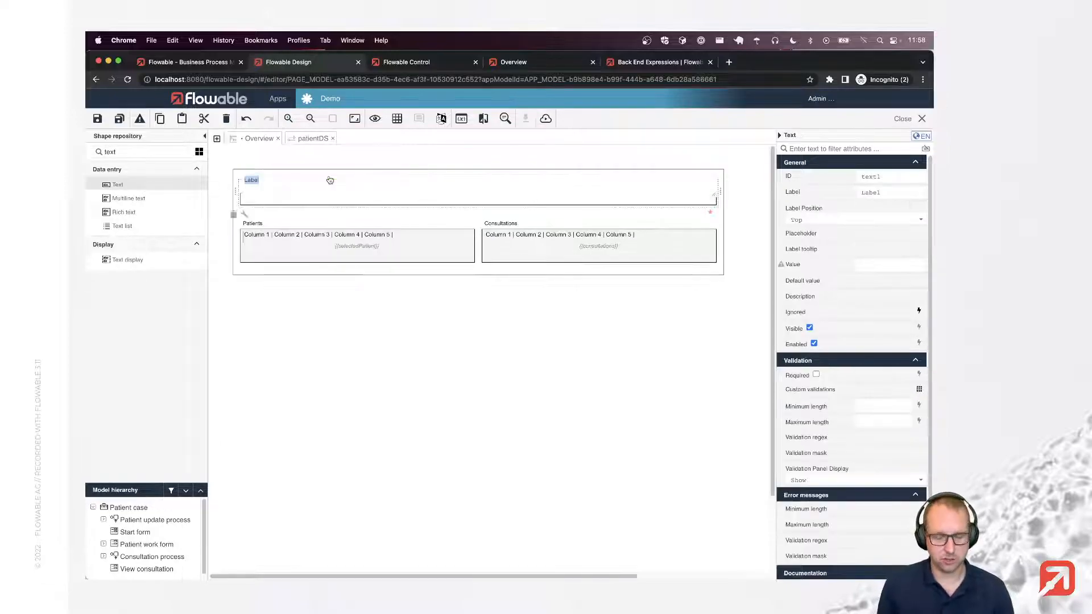
pyautogui.write('Filter')
pyautogui.press('Return')
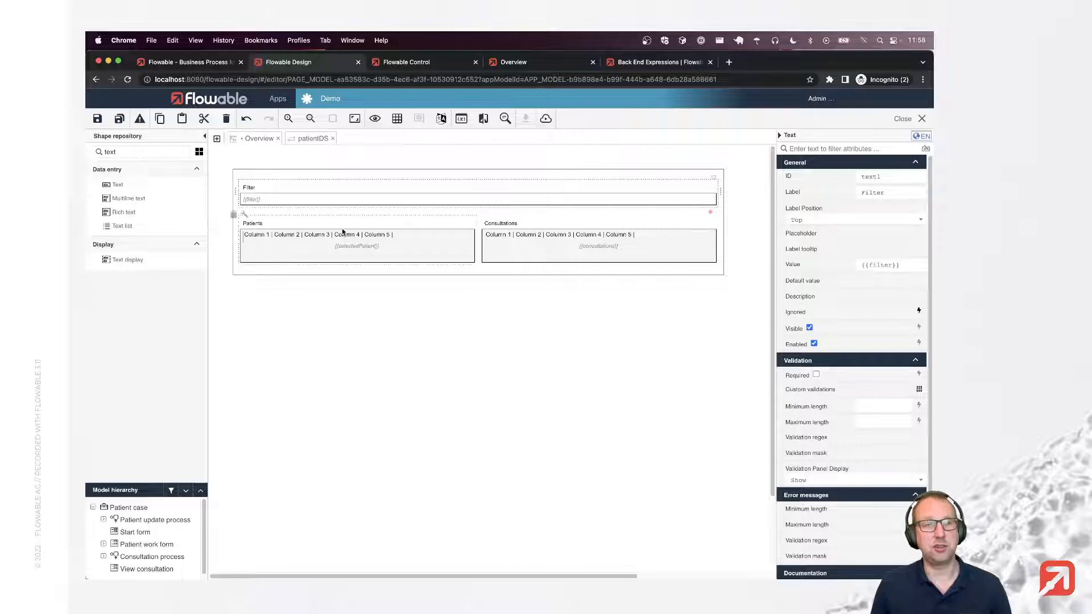
# Start a new Search operation in the patientDS model with the label Find by last name and key findByLastName
pyautogui.click(313, 138)
pyautogui.scroll(-5, 396, 369)
pyautogui.scroll(-1, 397, 369)
pyautogui.click(137, 520)
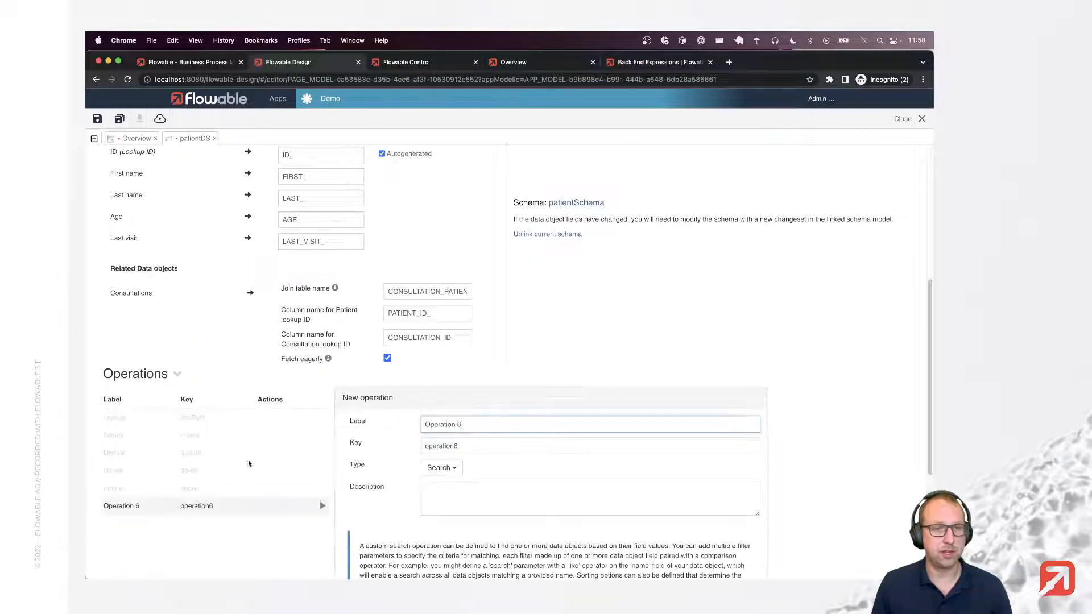
pyautogui.scroll(-3, 410, 358)
pyautogui.press('super+a')
pyautogui.write('F')
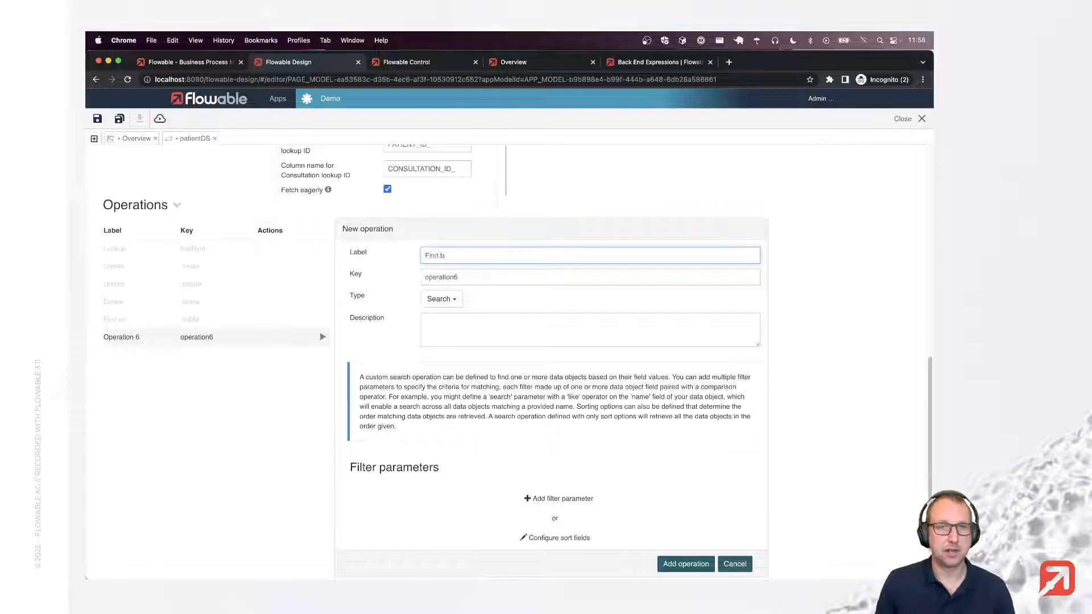
pyautogui.write('ind by lastname')
pyautogui.press('Tab')
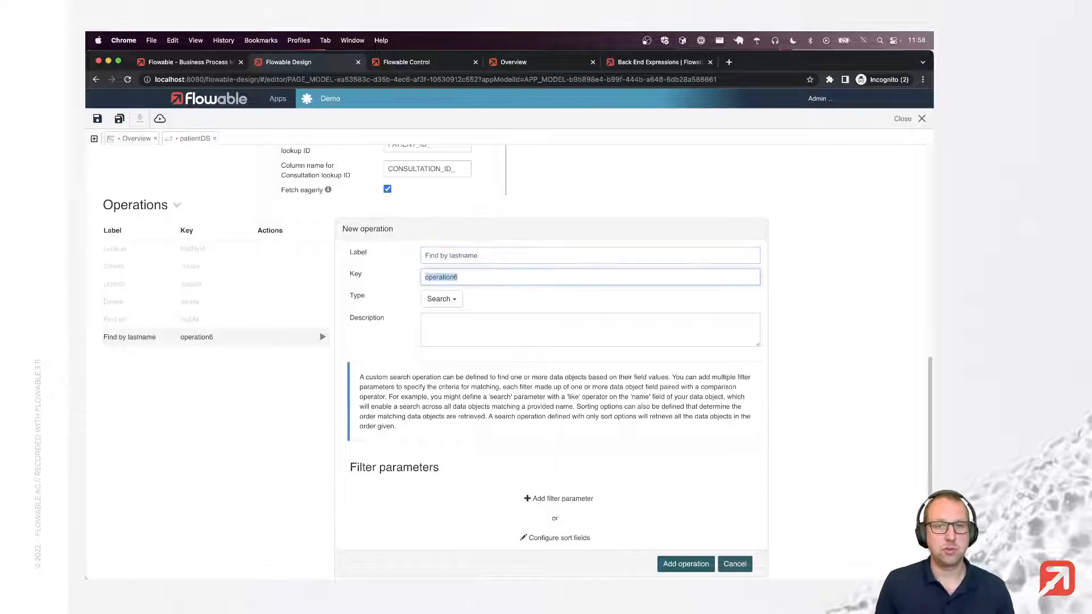
pyautogui.write('find')
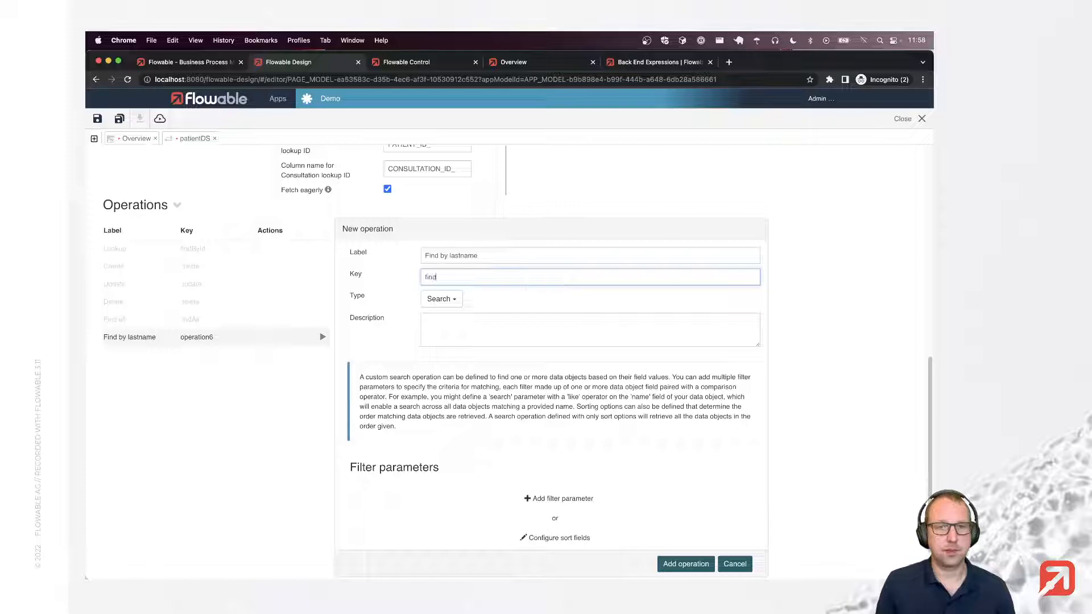
pyautogui.write('ByLastName')
pyautogui.click(464, 256)
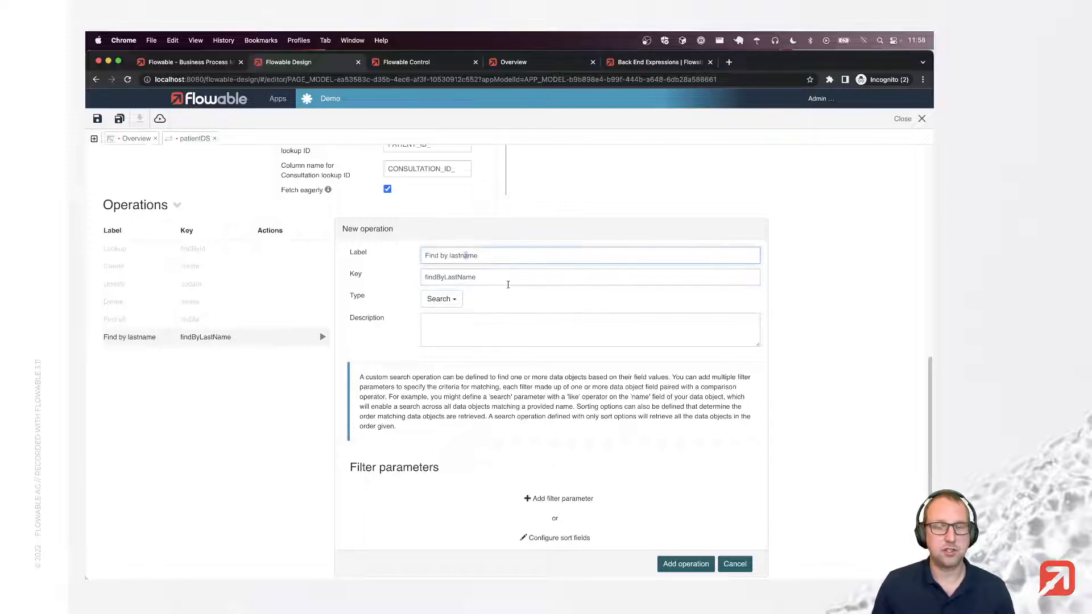
# Define a String filter parameter for the operation with the label Last name and name lastName
pyautogui.scroll(-2, 562, 455)
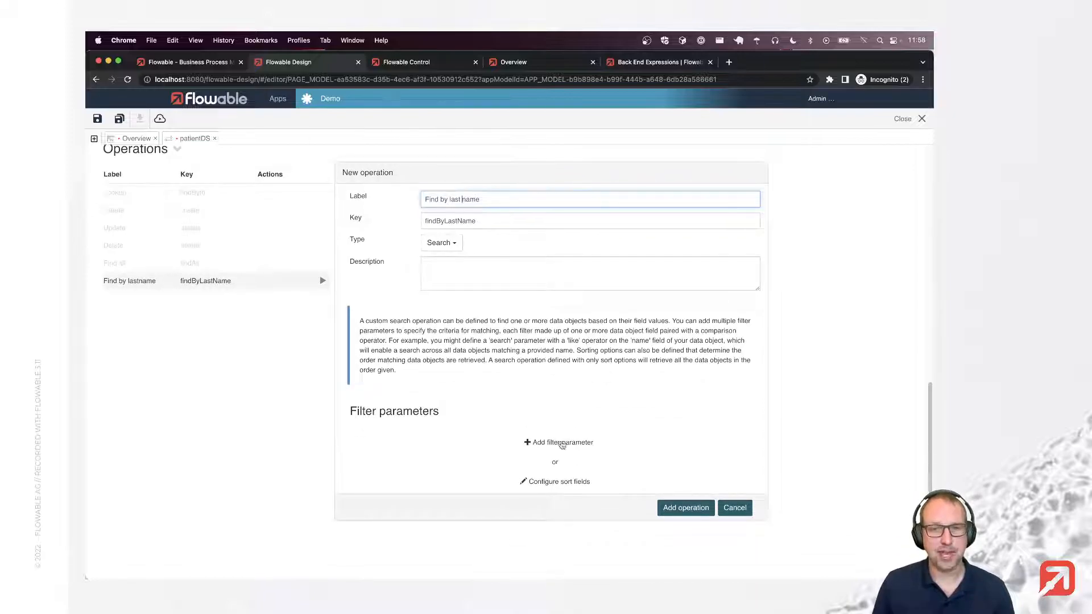
pyautogui.click(562, 443)
pyautogui.write('Last name')
pyautogui.press('Tab')
pyautogui.write('l')
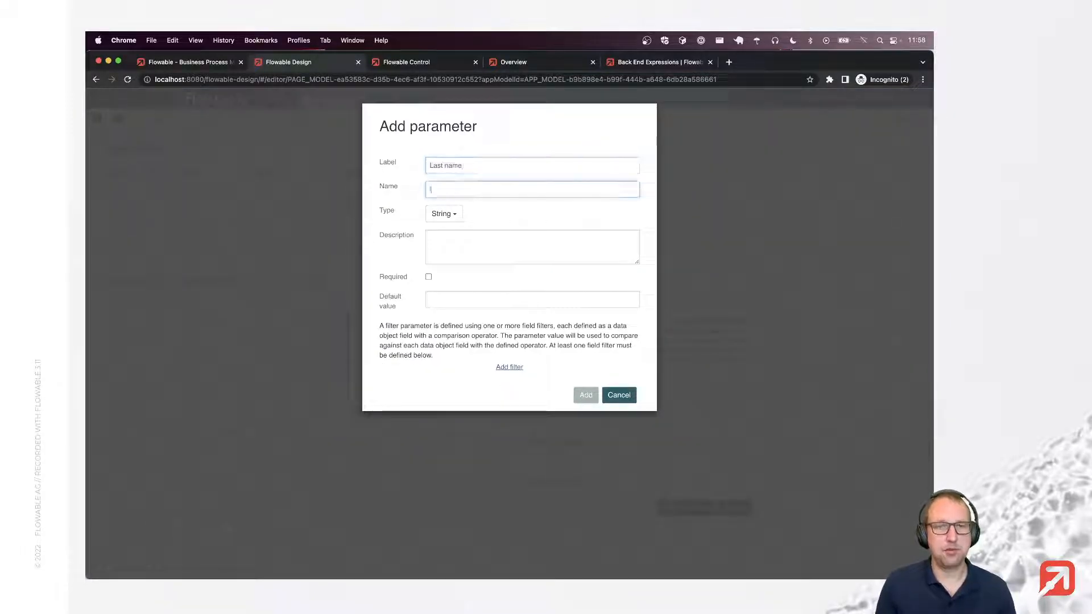
pyautogui.write('astName')
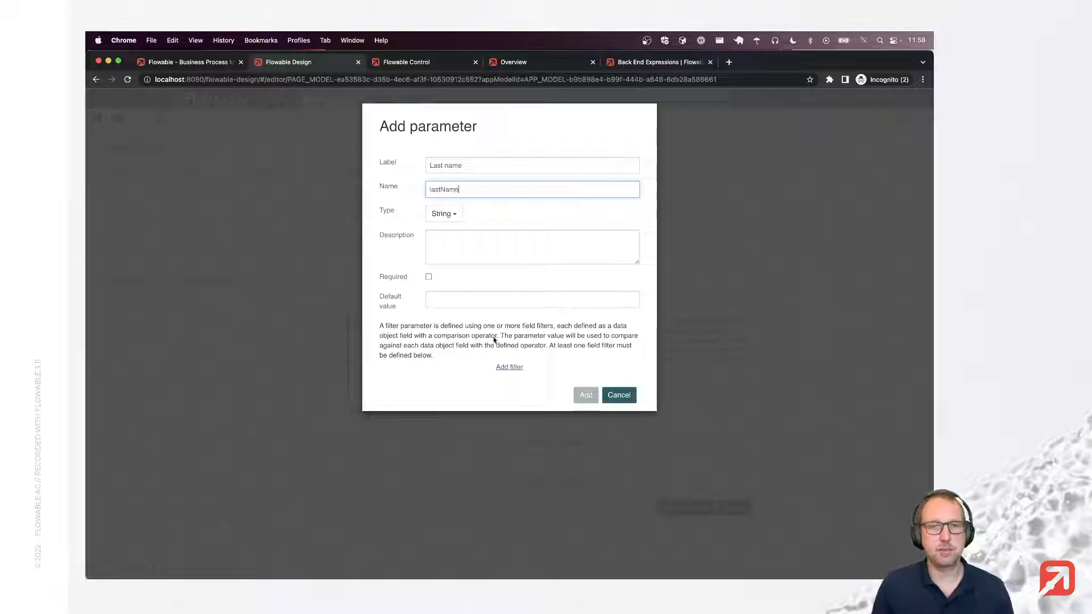
# Give the parameter a filter on the Last name field using like, ignoring case, and add the finished operation to patientDS
pyautogui.click(510, 367)
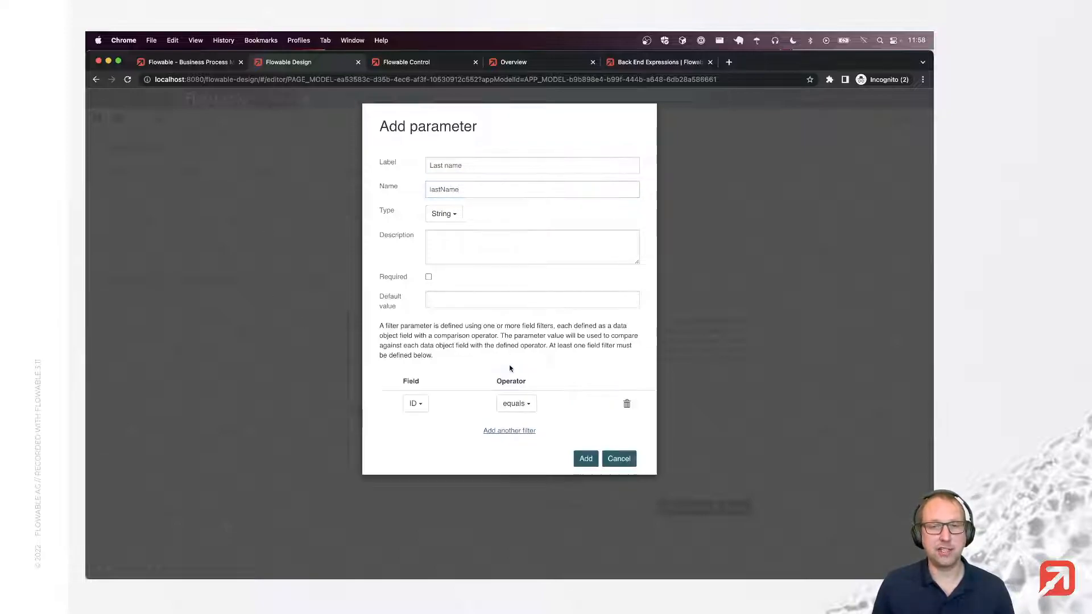
pyautogui.click(415, 403)
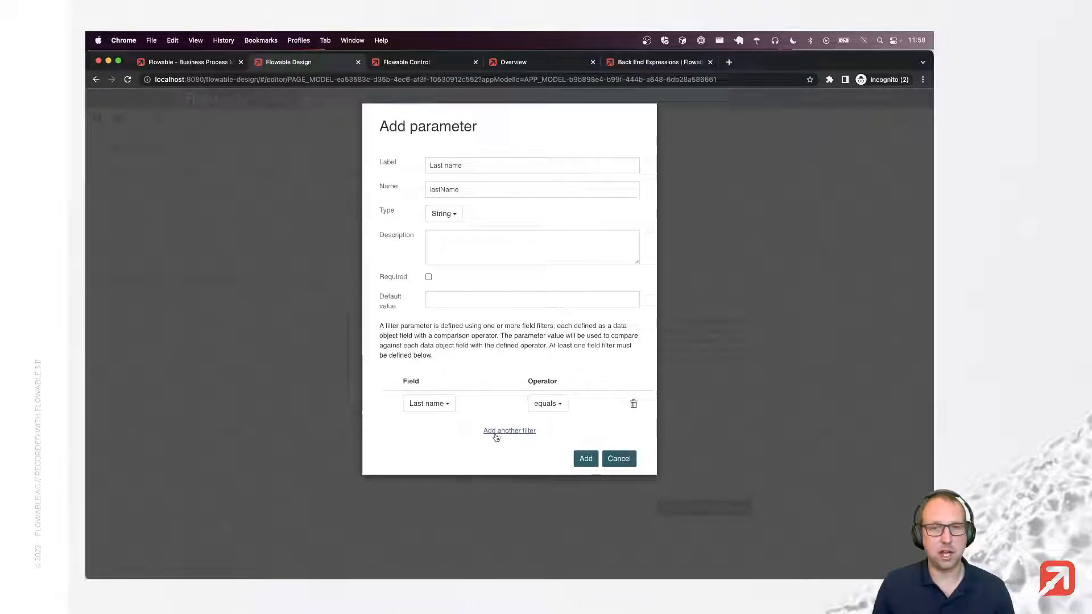
pyautogui.click(543, 405)
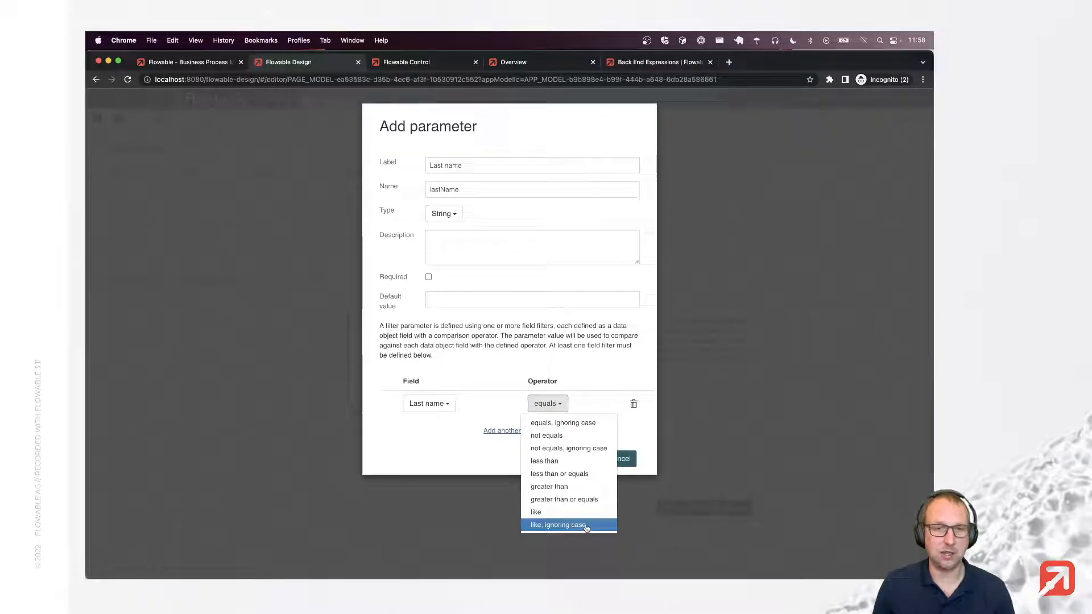
pyautogui.click(587, 526)
pyautogui.click(587, 460)
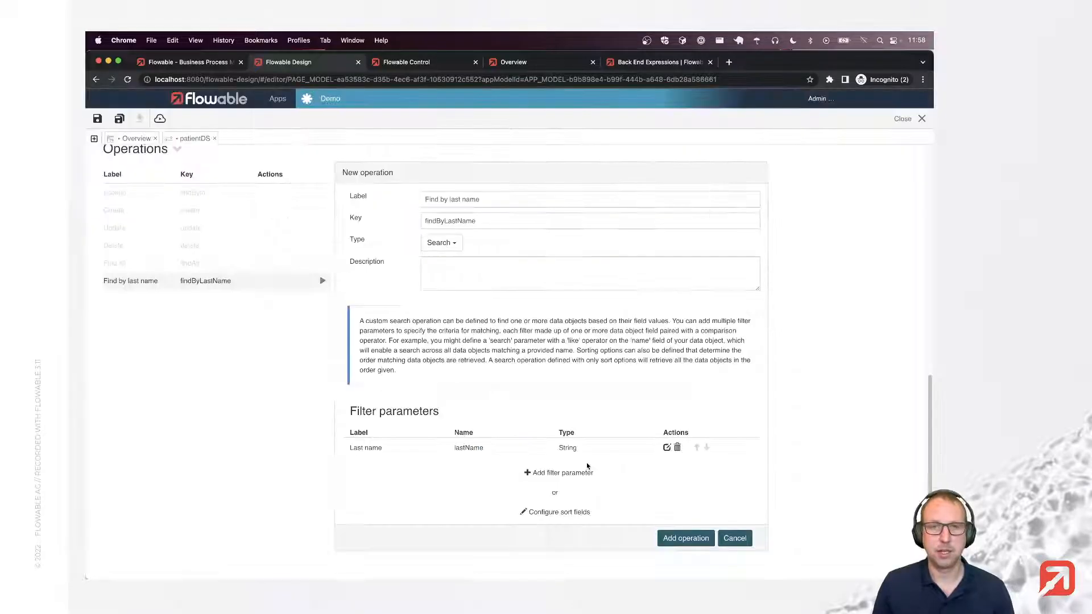
pyautogui.click(686, 539)
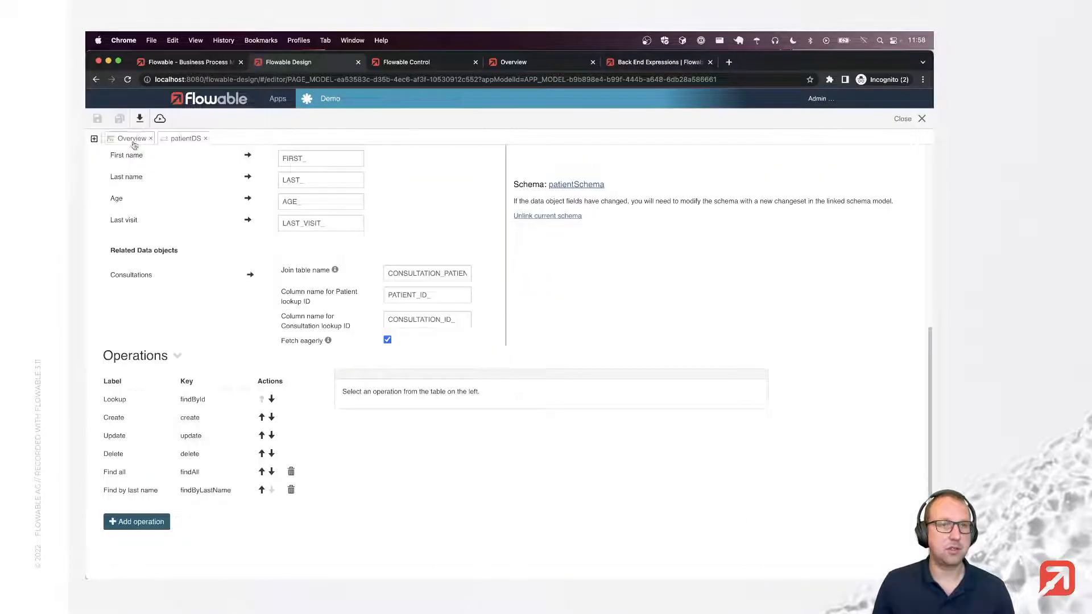
# On the Overview page, set the Patients table's operation to Find by last name, mapping {{filter}} to Last name
pyautogui.click(136, 139)
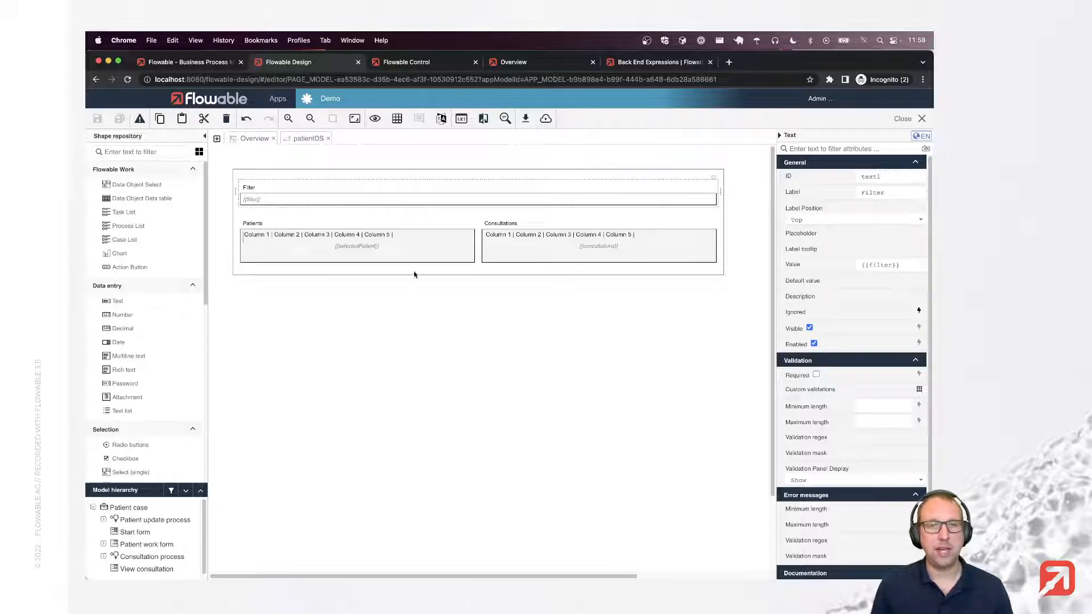
pyautogui.click(363, 224)
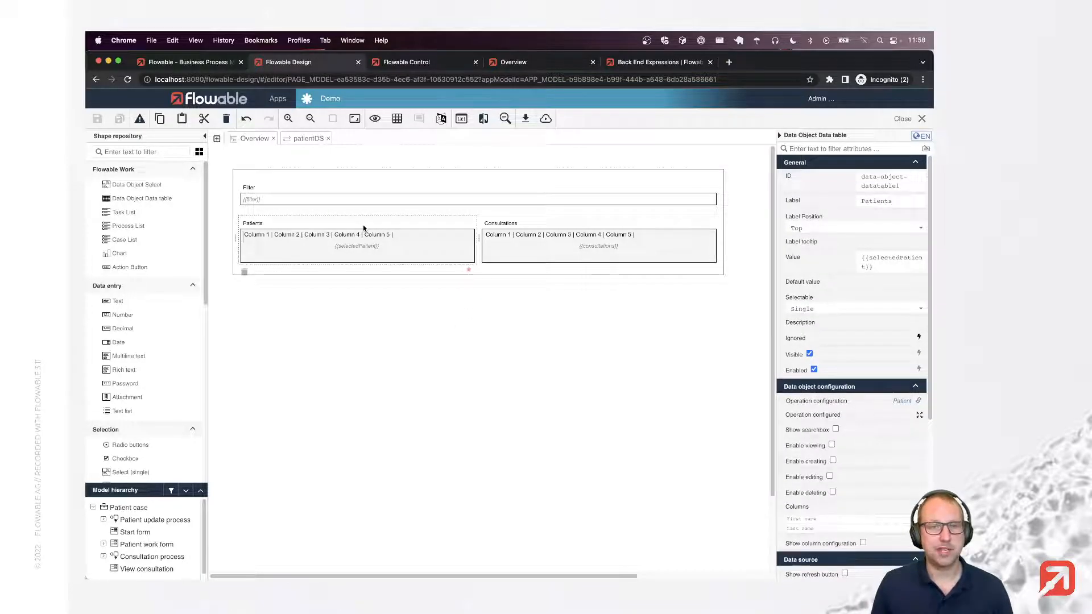
pyautogui.click(835, 418)
pyautogui.click(267, 213)
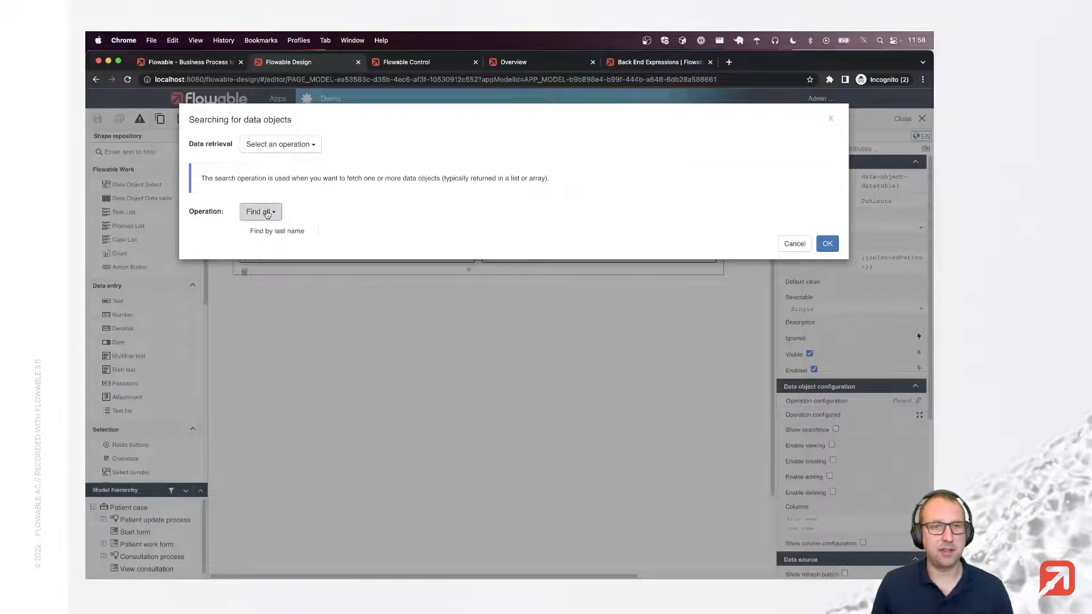
pyautogui.click(293, 230)
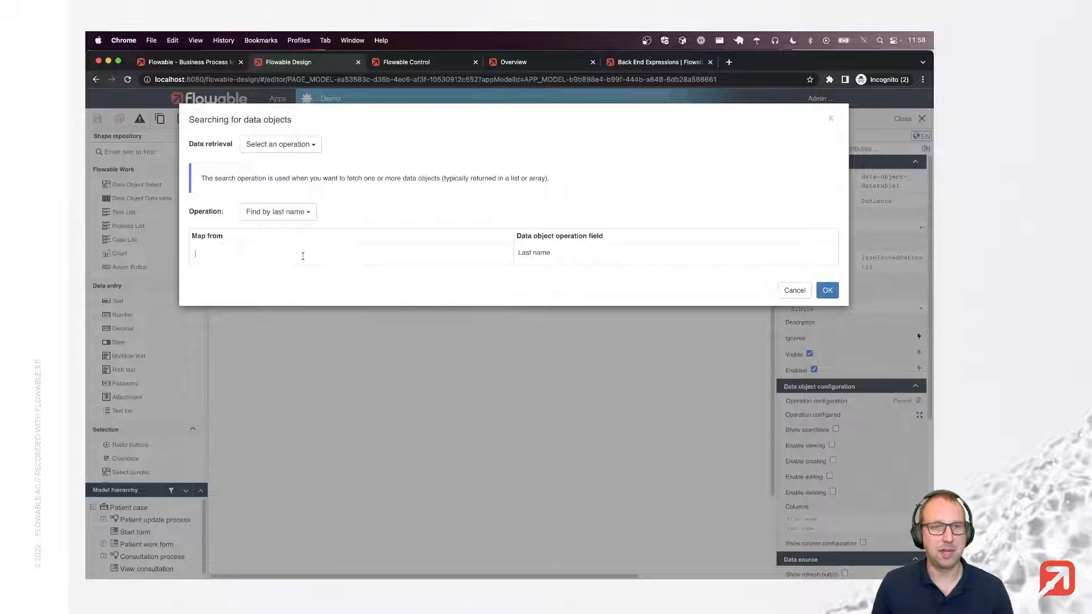
pyautogui.click(303, 257)
pyautogui.write('{{fi')
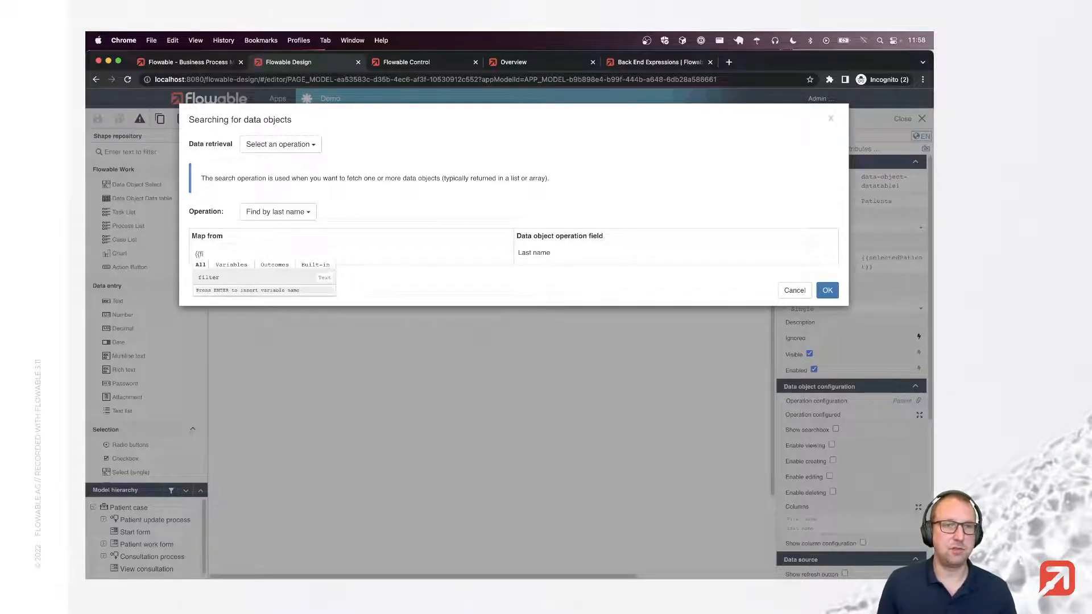
pyautogui.write('lter')
pyautogui.press('Return')
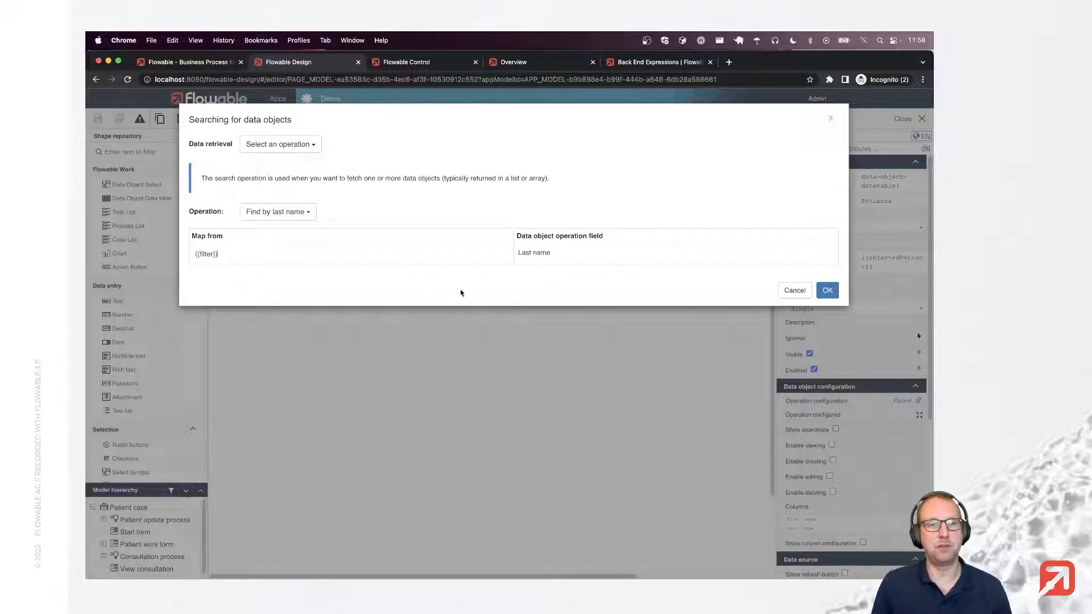
pyautogui.click(828, 290)
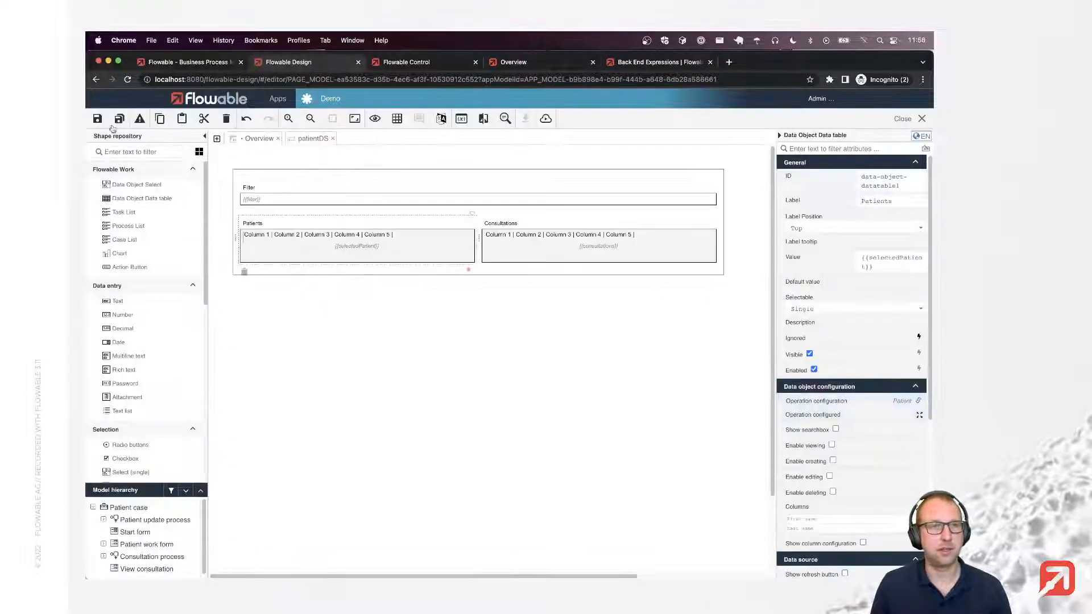
# Publish the Demo app with the filtered Patients table
pyautogui.click(546, 118)
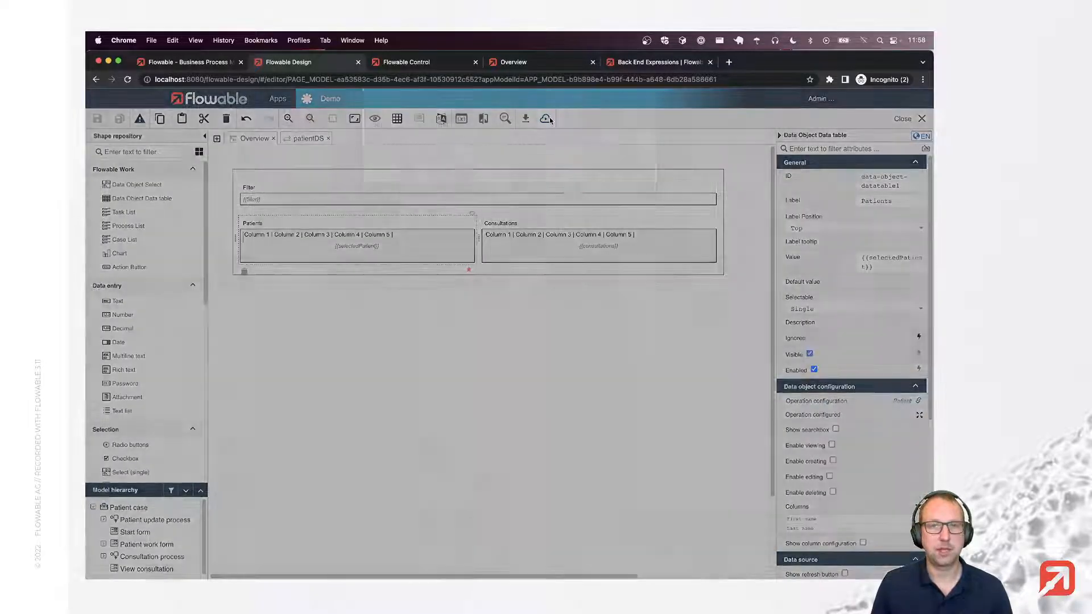
pyautogui.click(629, 193)
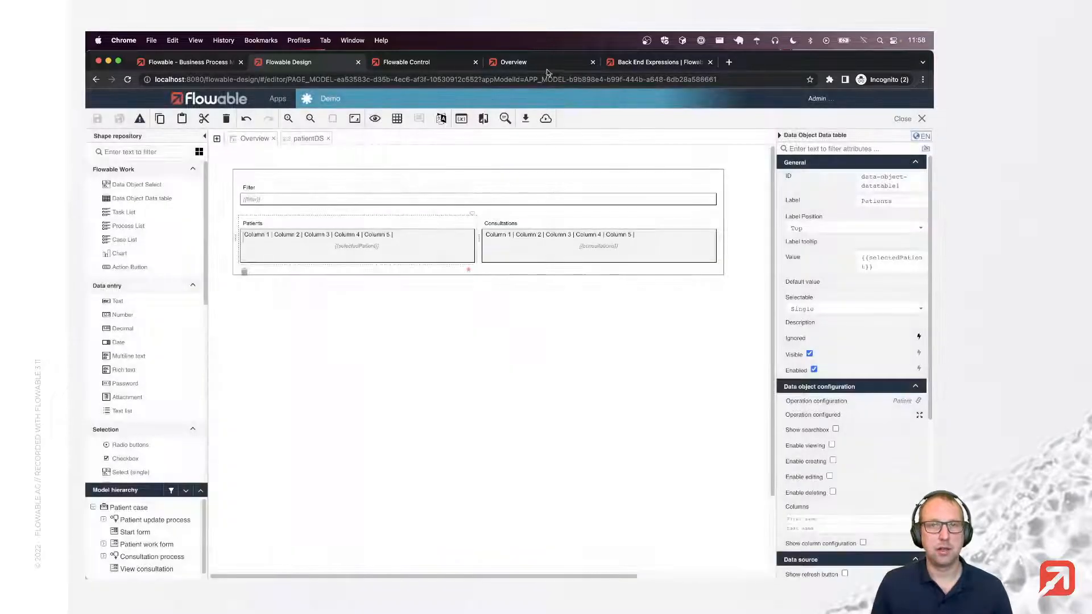
# Switch to the running Overview page, reload it, filter the patients by a partial last name and select the matching row
pyautogui.click(542, 62)
pyautogui.click(127, 79)
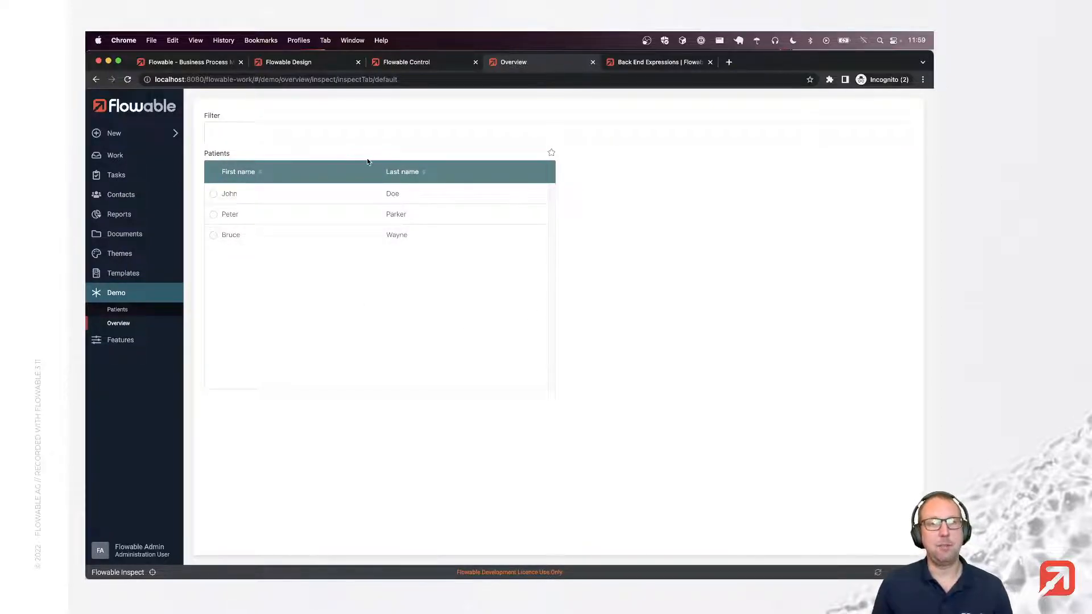
pyautogui.click(324, 131)
pyautogui.write('park')
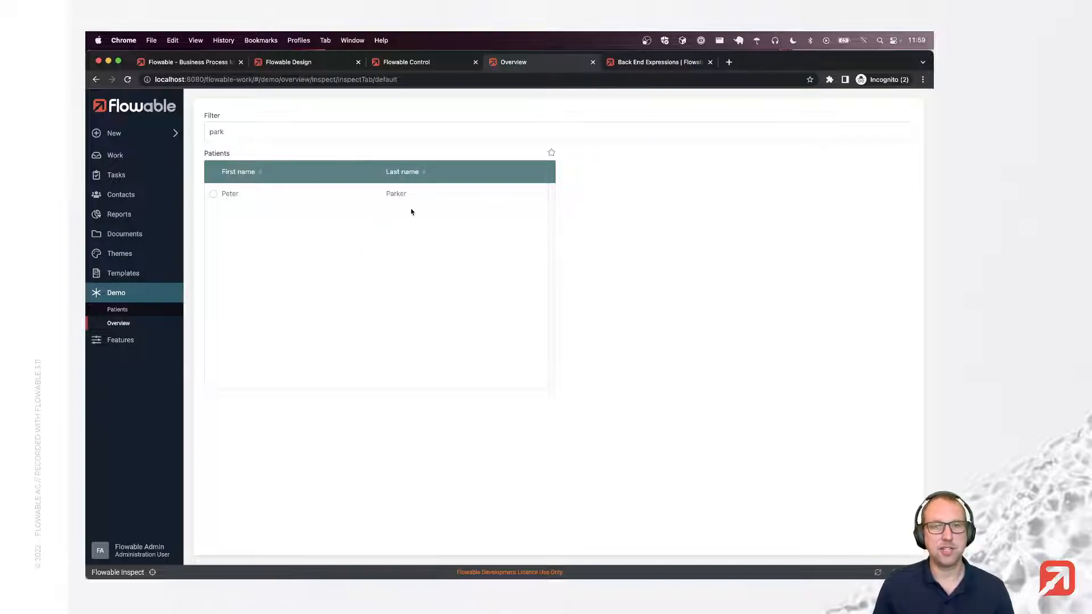
pyautogui.click(408, 192)
# Replace the filter with another patient's last name and select that patient to view the consultations
pyautogui.moveTo(248, 137); pyautogui.dragTo(158, 122)
pyautogui.write('Doe')
pyautogui.press('Tab')
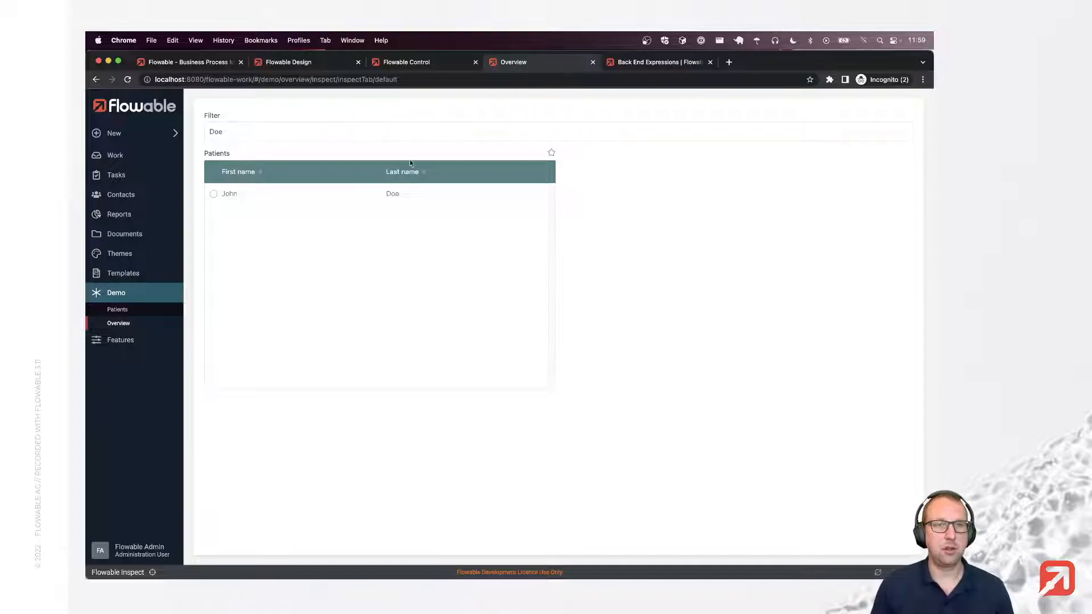
pyautogui.click(381, 198)
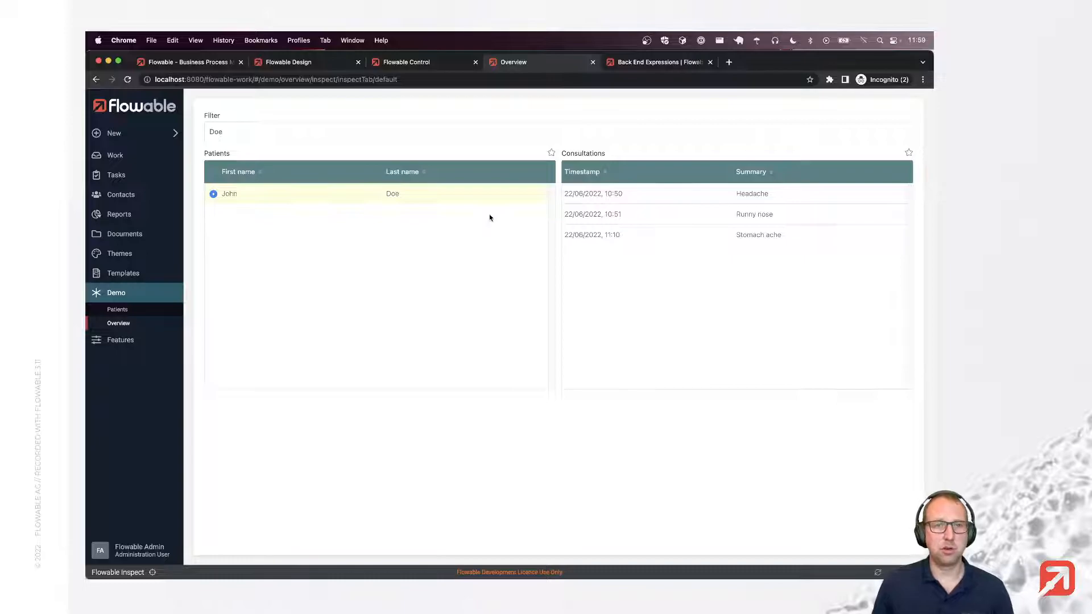
# Back in Flowable Design, start a new search operation in patientDS labelled Find by description with the key findByDescription
pyautogui.click(303, 63)
pyautogui.click(356, 338)
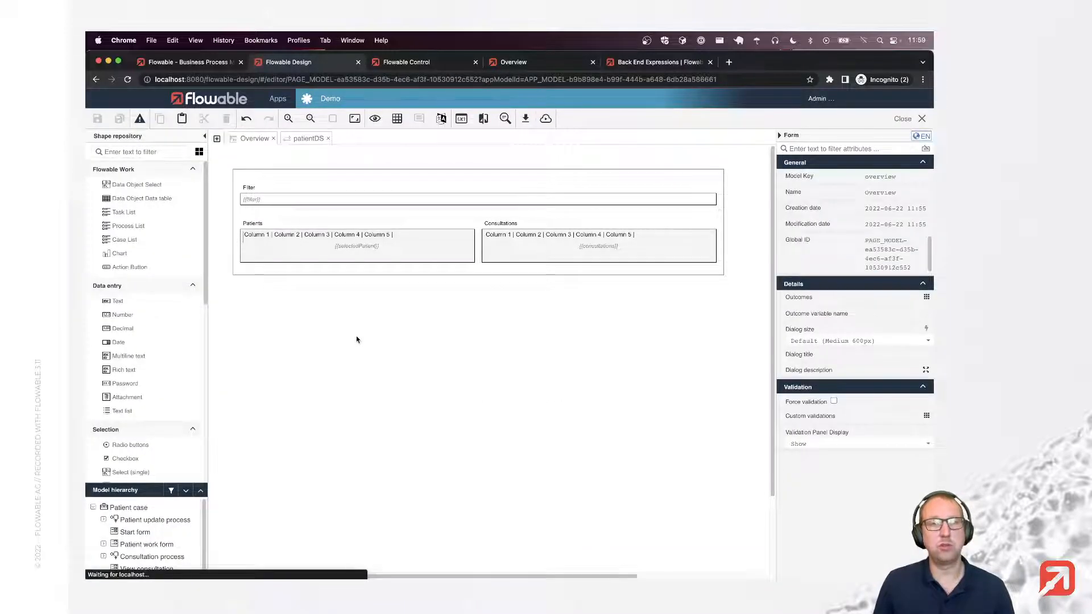
pyautogui.click(332, 227)
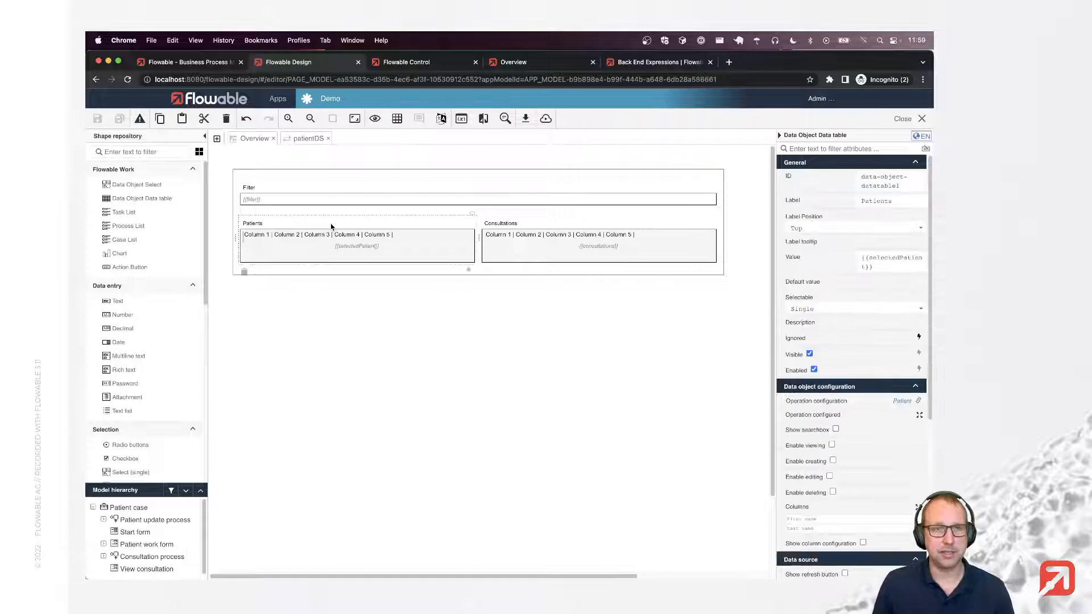
pyautogui.click(310, 139)
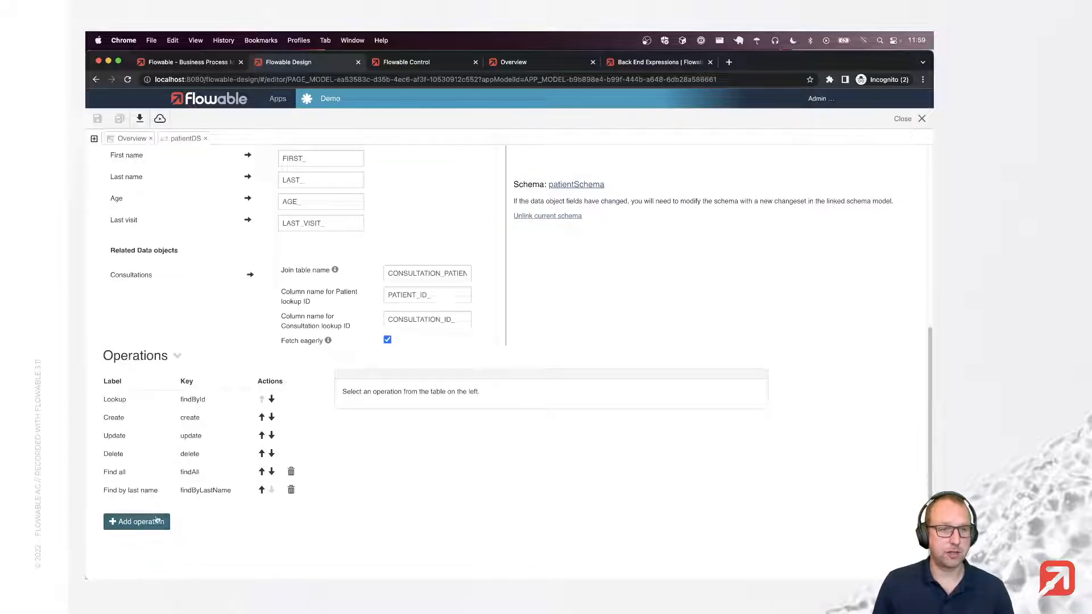
pyautogui.click(136, 522)
pyautogui.press('super+a')
pyautogui.write('F')
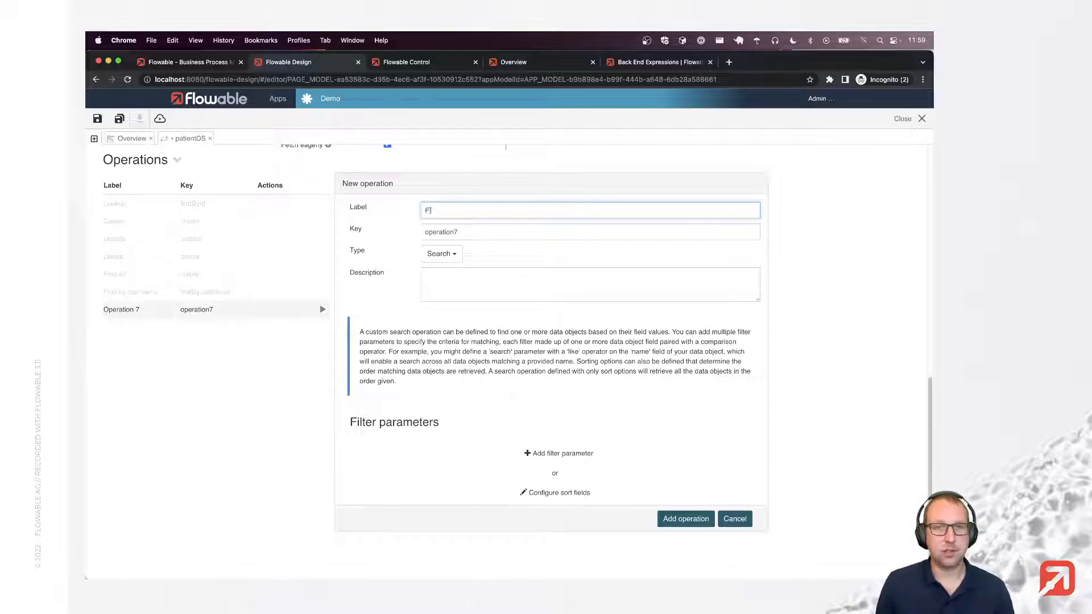
pyautogui.write('ind by description')
pyautogui.press('Tab')
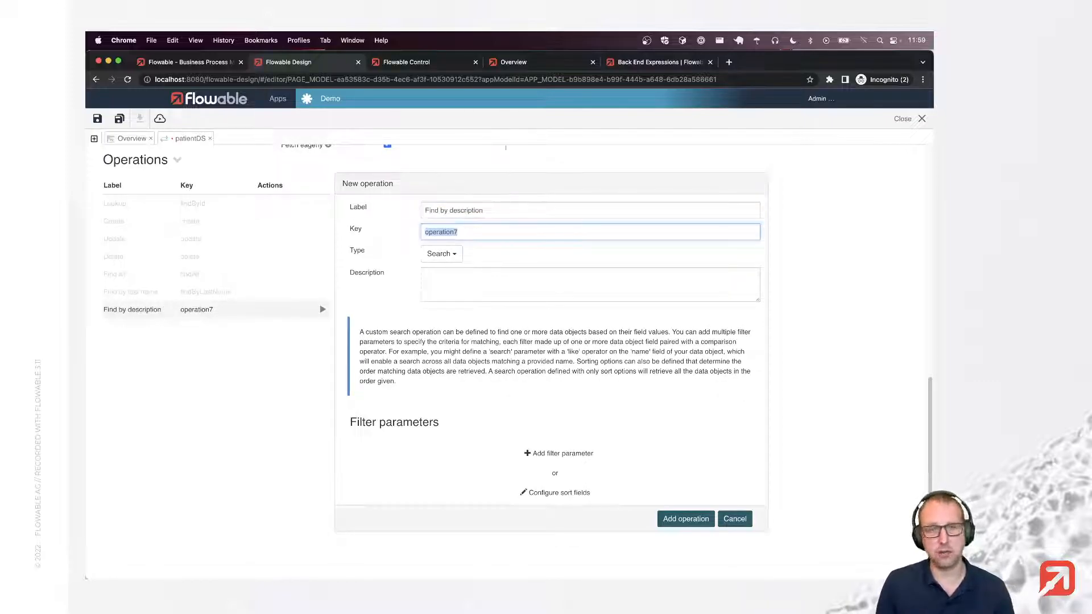
pyautogui.write('findByDescription')
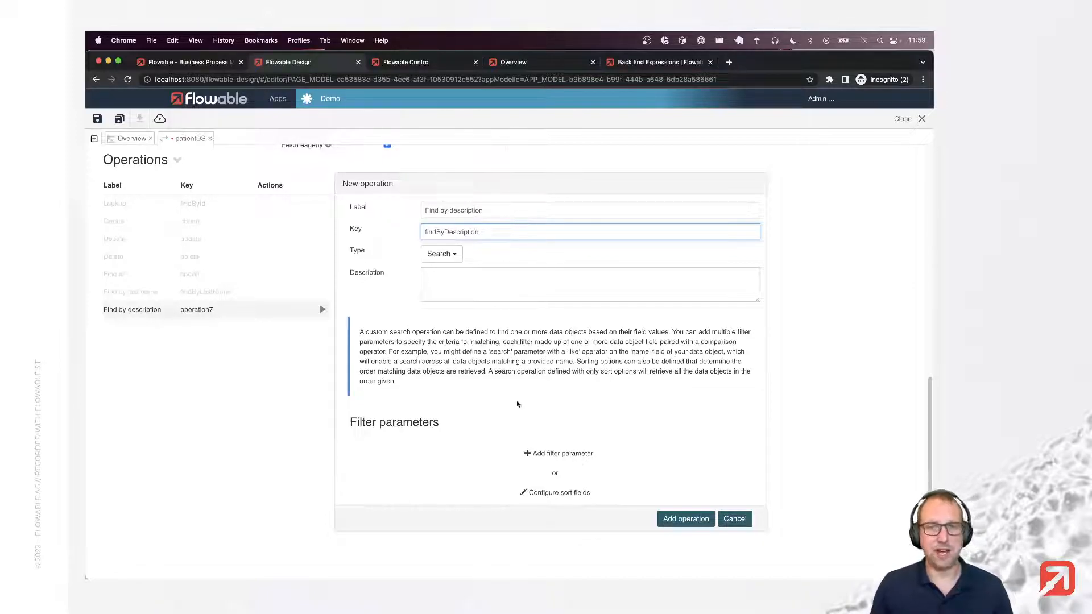
# Start a String filter parameter for the patientDS operation with the label Description and name description
pyautogui.click(578, 454)
pyautogui.moveTo(472, 167); pyautogui.dragTo(374, 165)
pyautogui.write('Description')
pyautogui.press('Tab')
pyautogui.write('description')
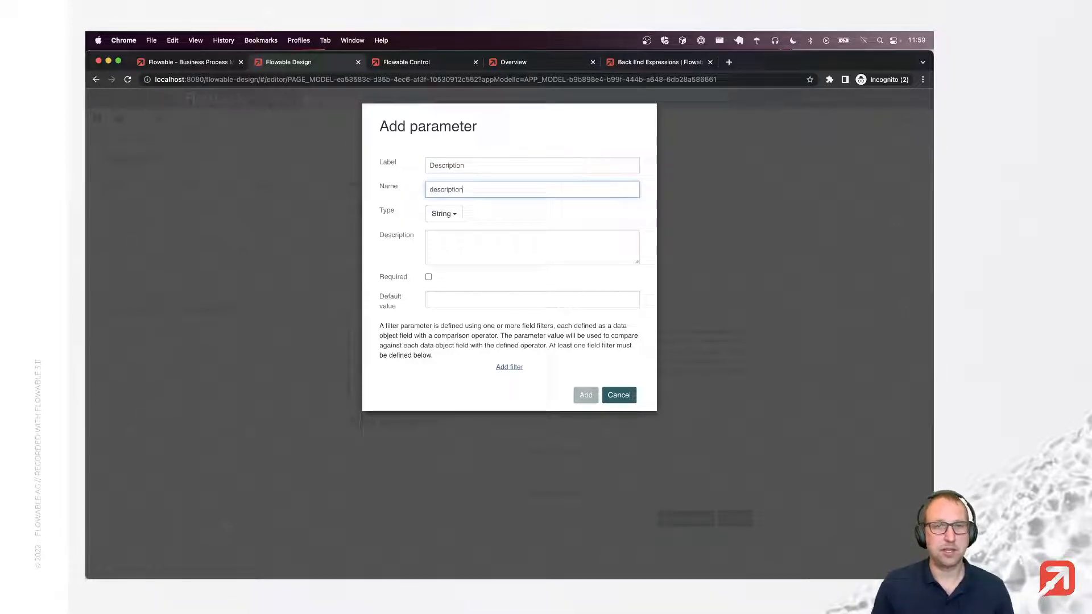
# Give the parameter a Consultations - Description filter using like, ignoring case, then add the operation and save patientDS
pyautogui.click(513, 368)
pyautogui.click(419, 405)
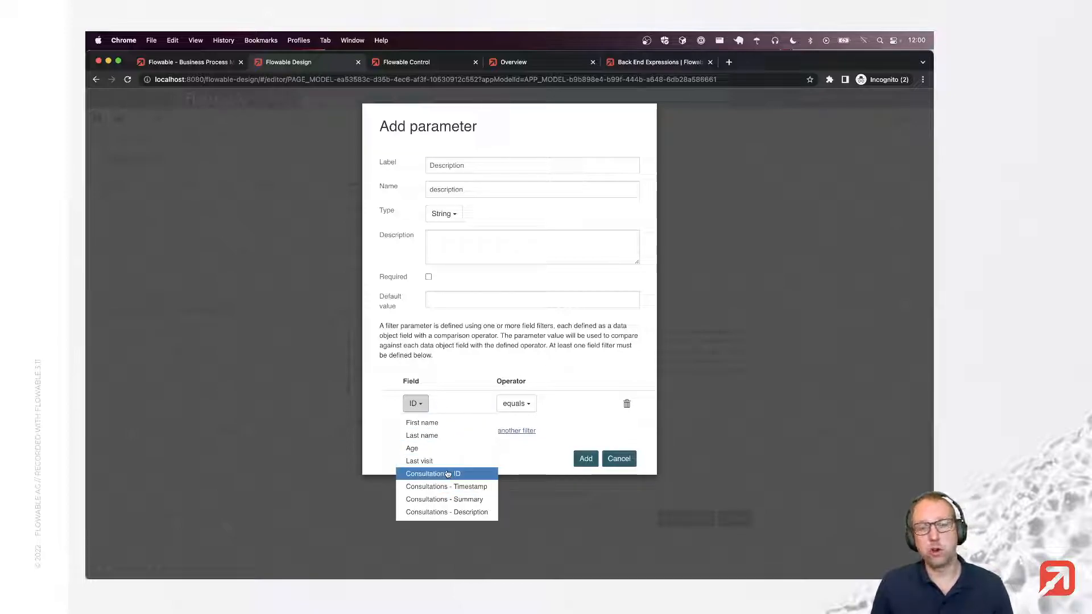
pyautogui.click(475, 513)
pyautogui.click(583, 405)
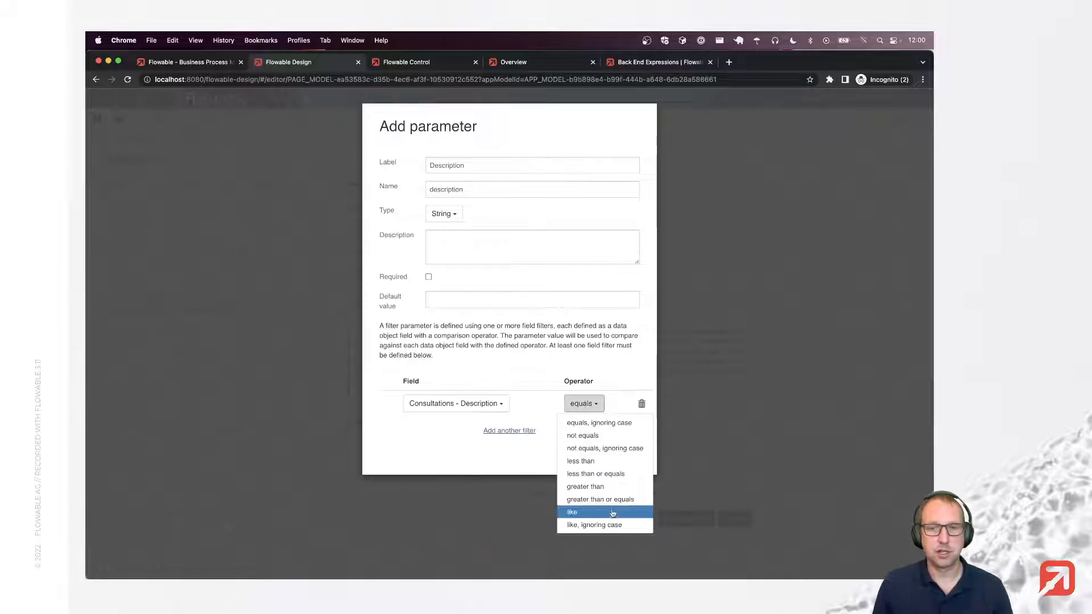
pyautogui.click(611, 527)
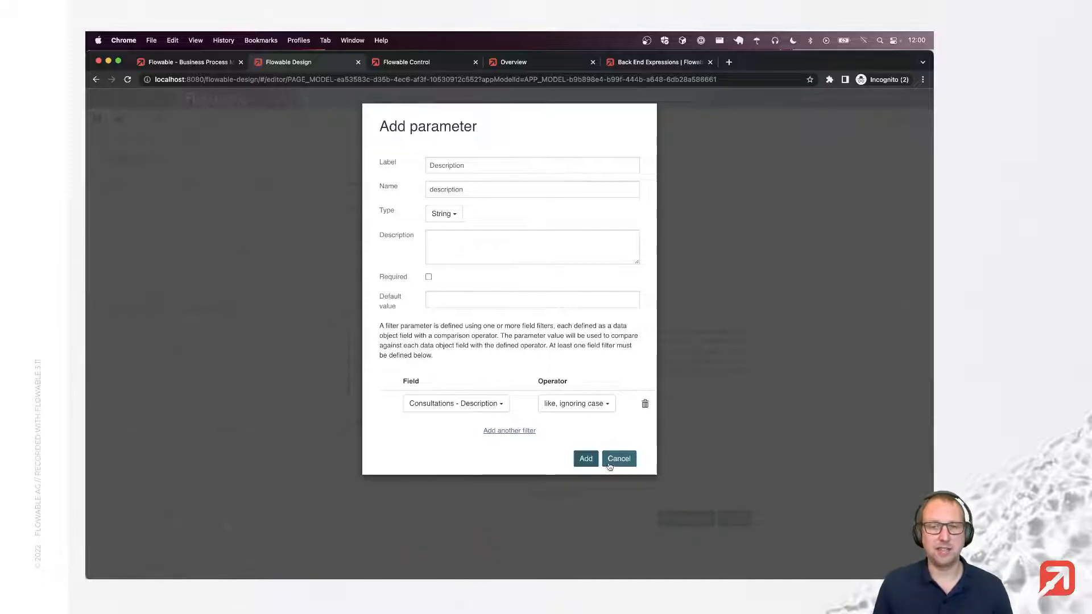
pyautogui.click(586, 460)
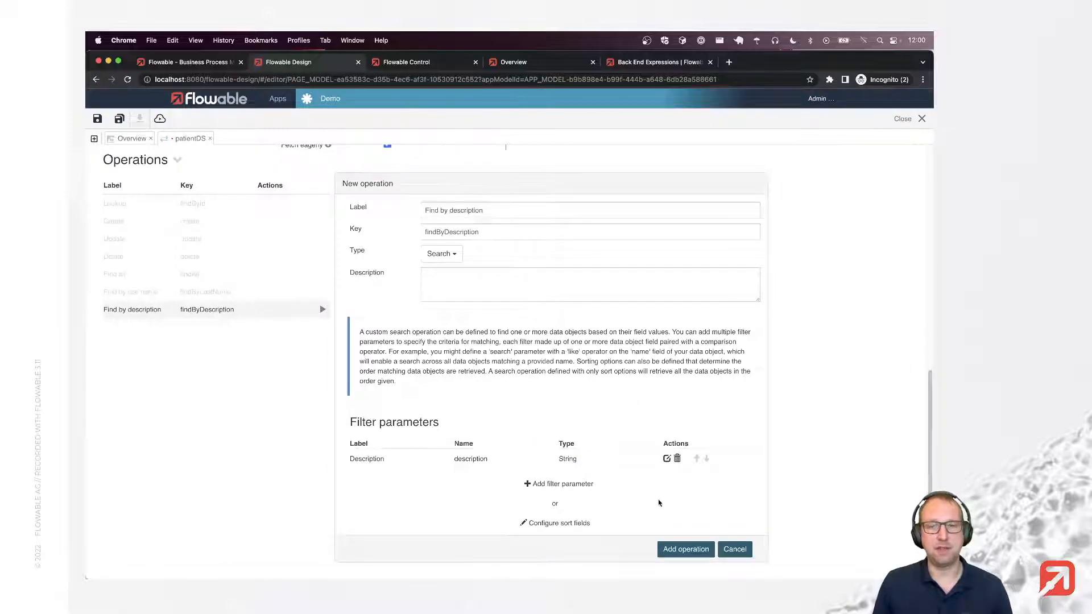
pyautogui.click(686, 549)
pyautogui.press('super+s')
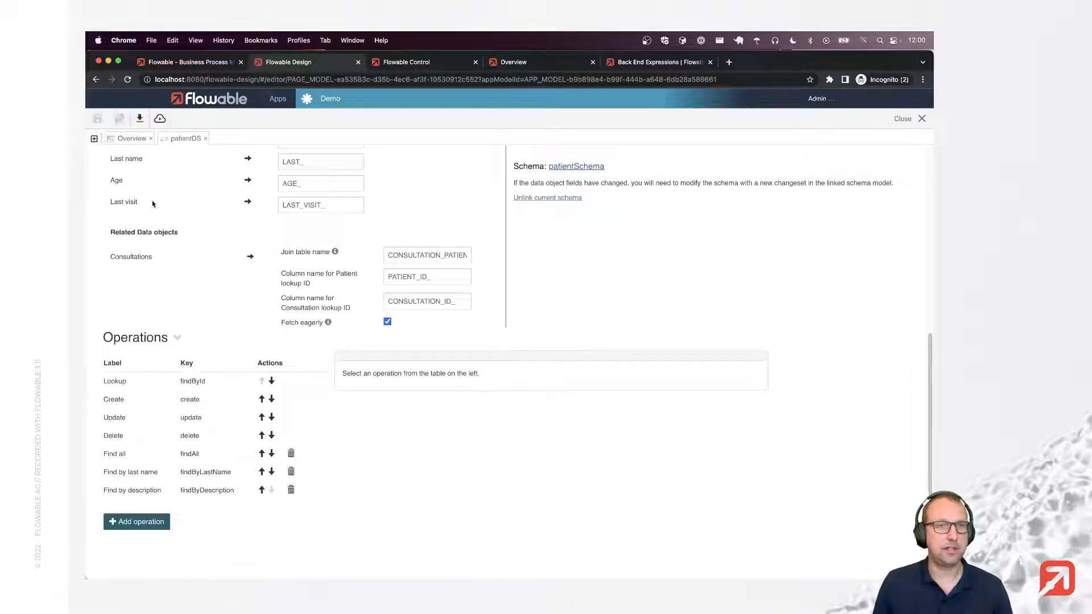
# On the Overview page, change the Patients table's operation to Find by description, mapping {{filter}} to Description
pyautogui.click(132, 138)
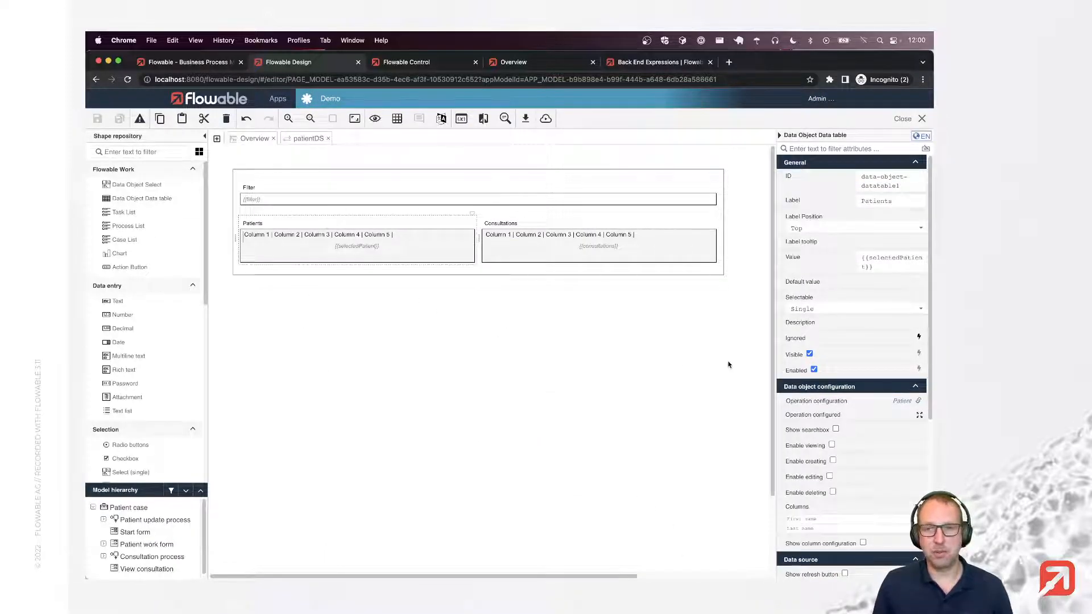
pyautogui.click(818, 415)
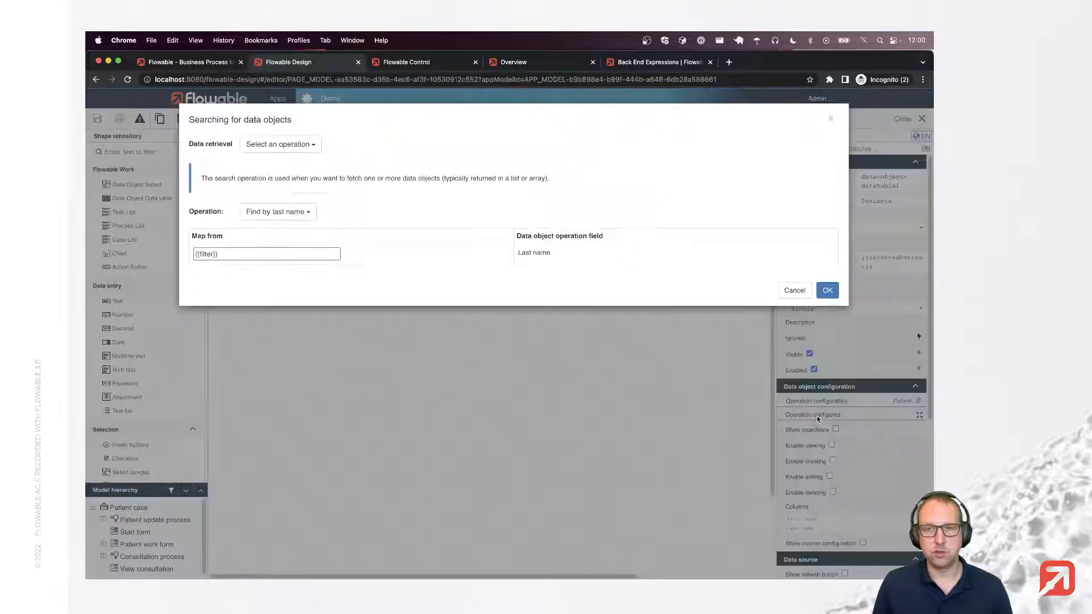
pyautogui.click(309, 220)
pyautogui.click(278, 241)
pyautogui.click(286, 253)
pyautogui.write('{{fi')
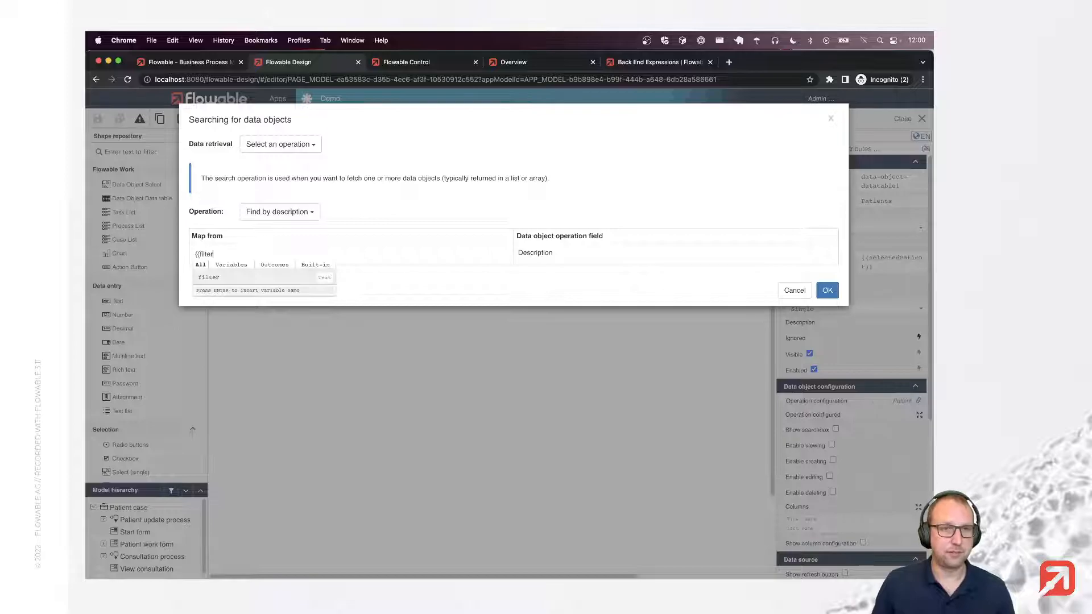
pyautogui.write('lter')
pyautogui.press('Return')
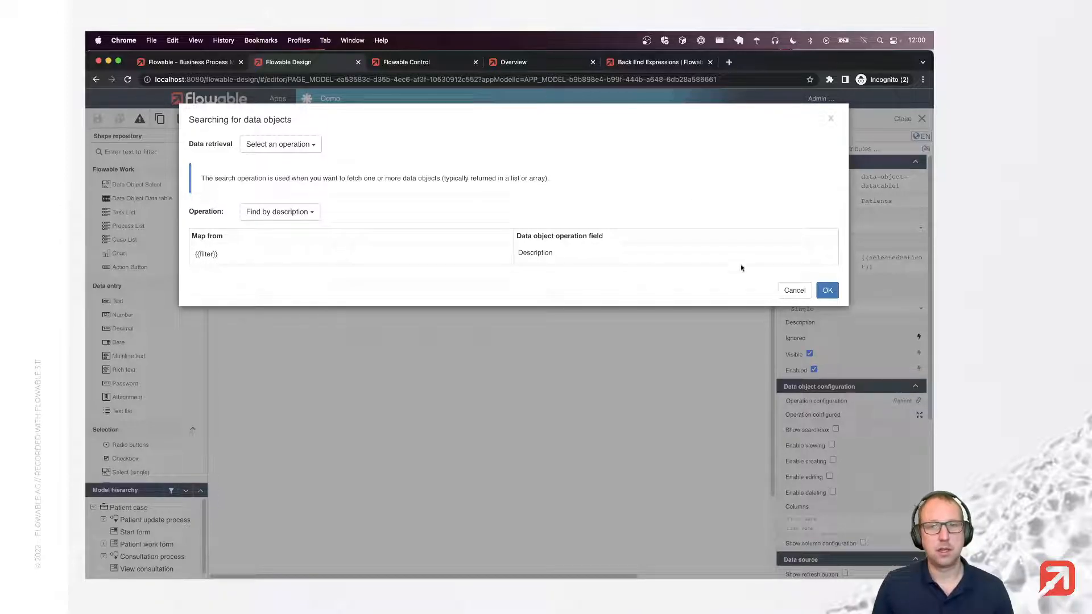
pyautogui.click(827, 290)
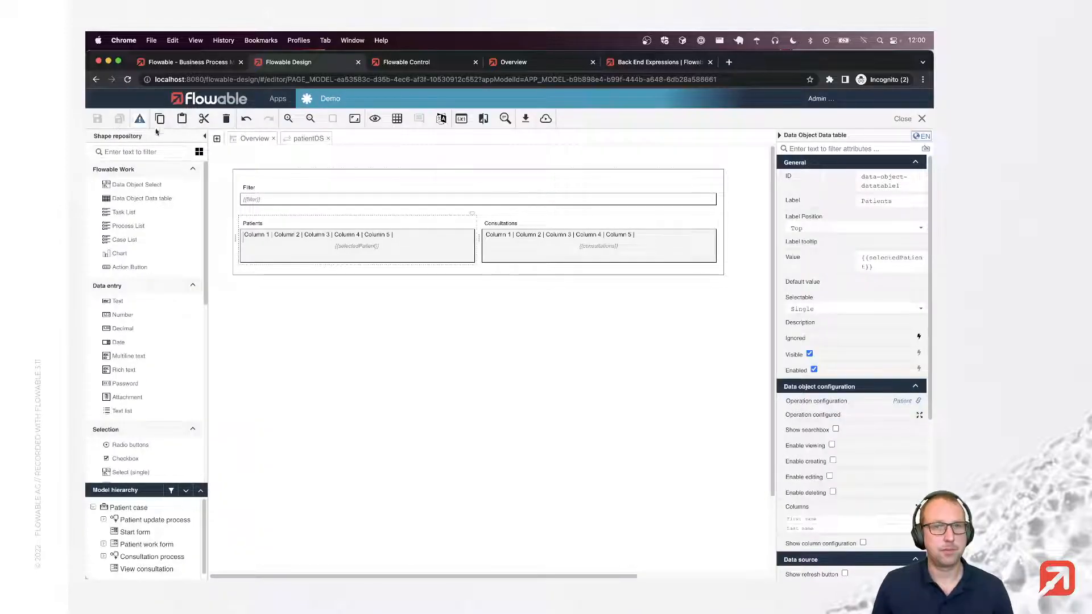
# Publish the Demo app with the description search and reload the running Overview page
pyautogui.click(546, 119)
pyautogui.click(624, 199)
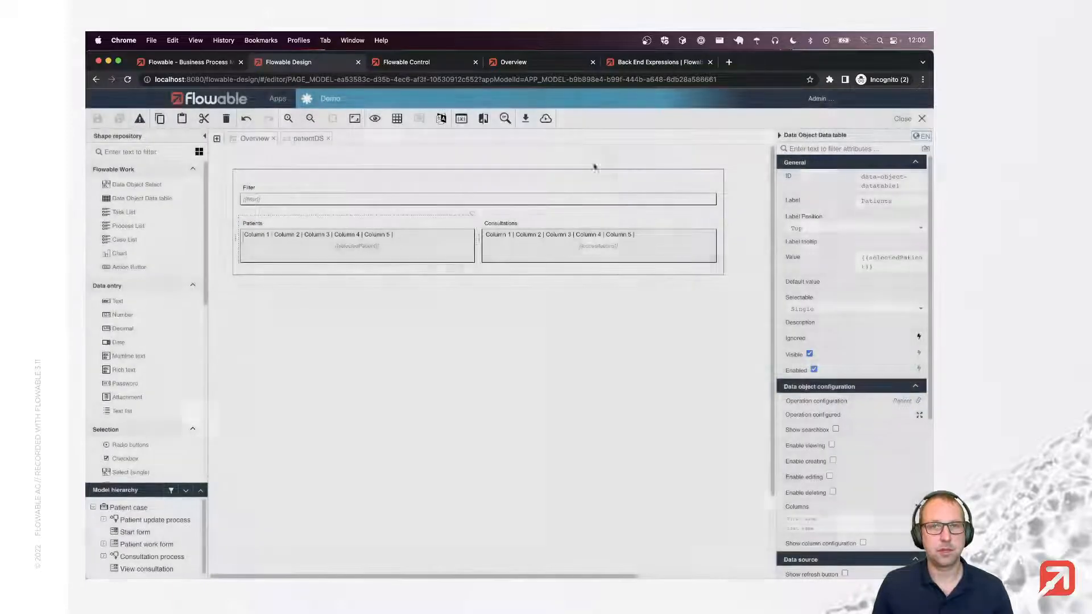
pyautogui.click(517, 60)
pyautogui.click(128, 79)
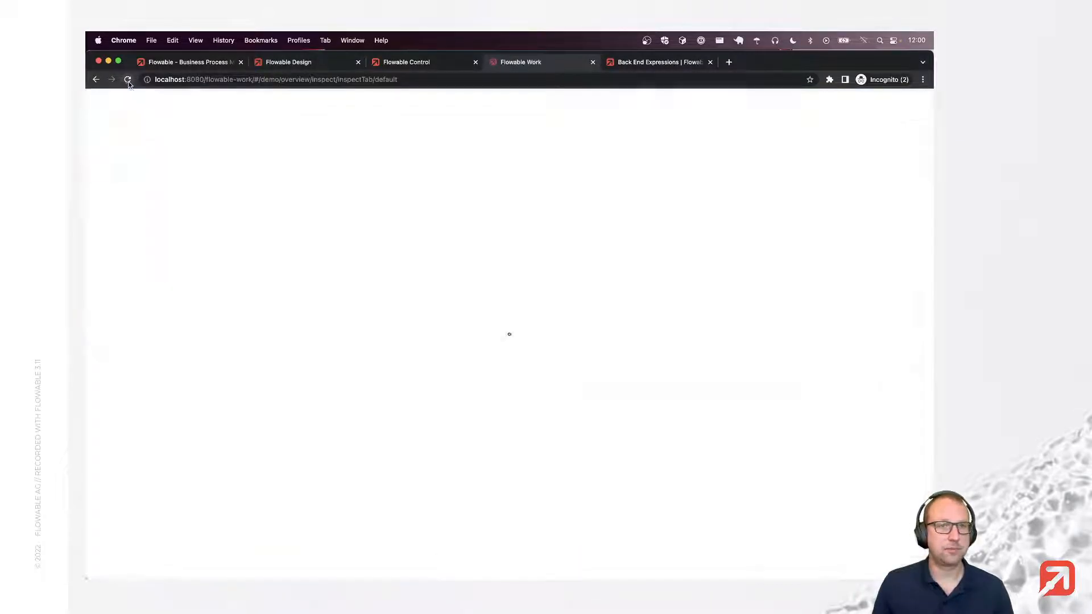
# Filter the patients by the consultation description Stomach, then by fever
pyautogui.click(312, 139)
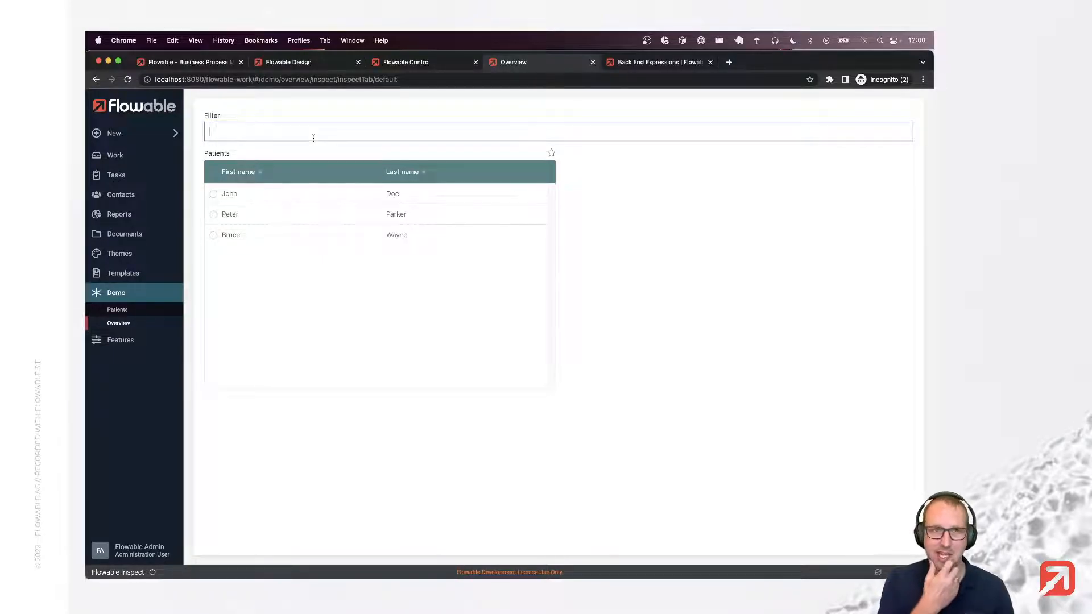
pyautogui.write('Stomach')
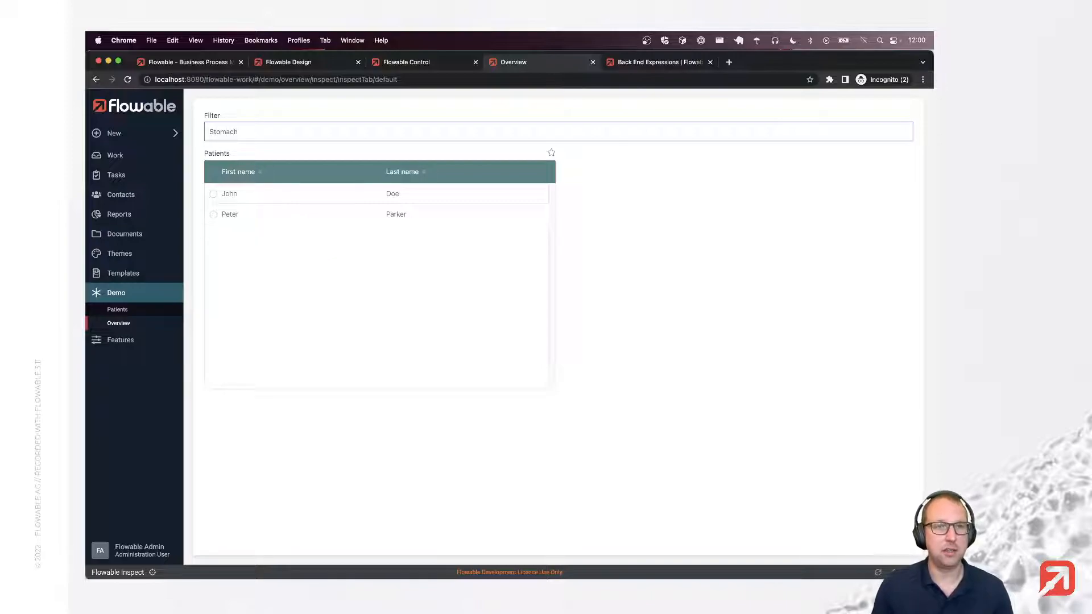
pyautogui.doubleClick(282, 132)
pyautogui.write('fever')
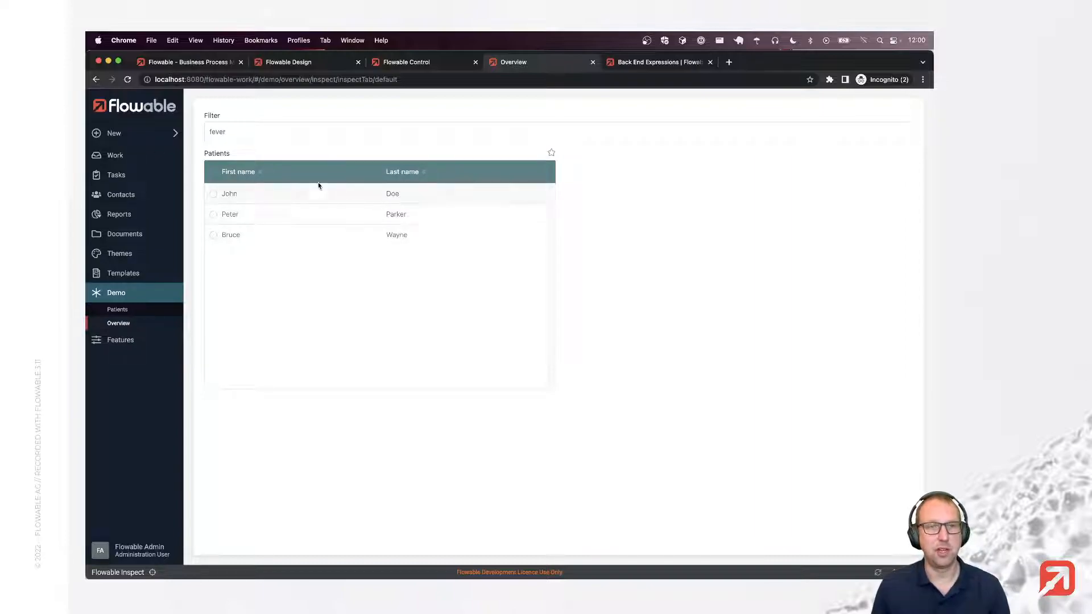
# Select each patient in the fever-filtered list in turn to compare their consultations
pyautogui.click(319, 196)
pyautogui.click(319, 215)
pyautogui.click(323, 238)
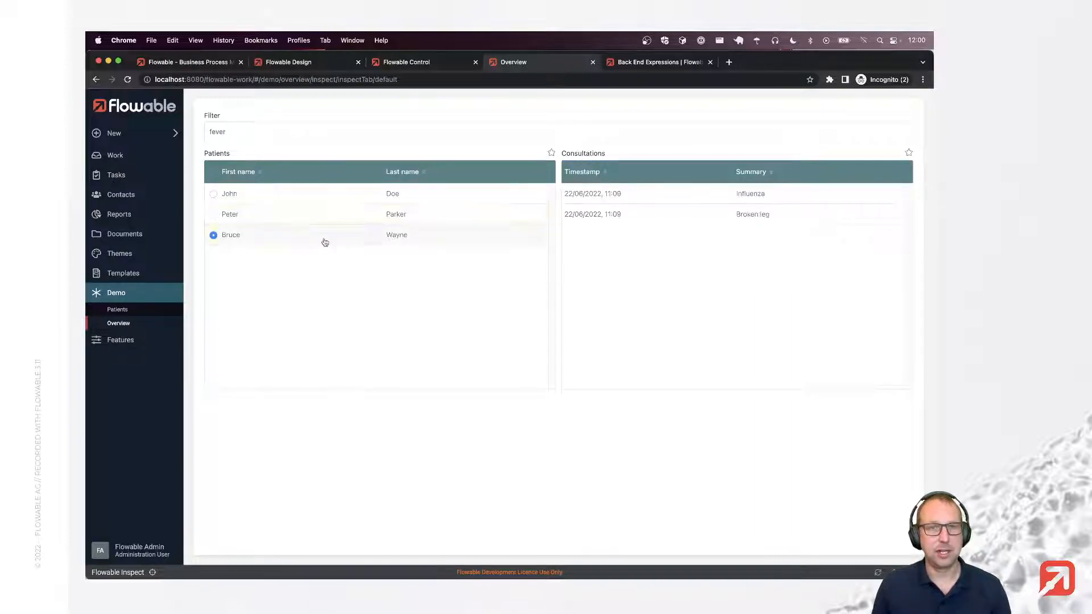
pyautogui.click(326, 194)
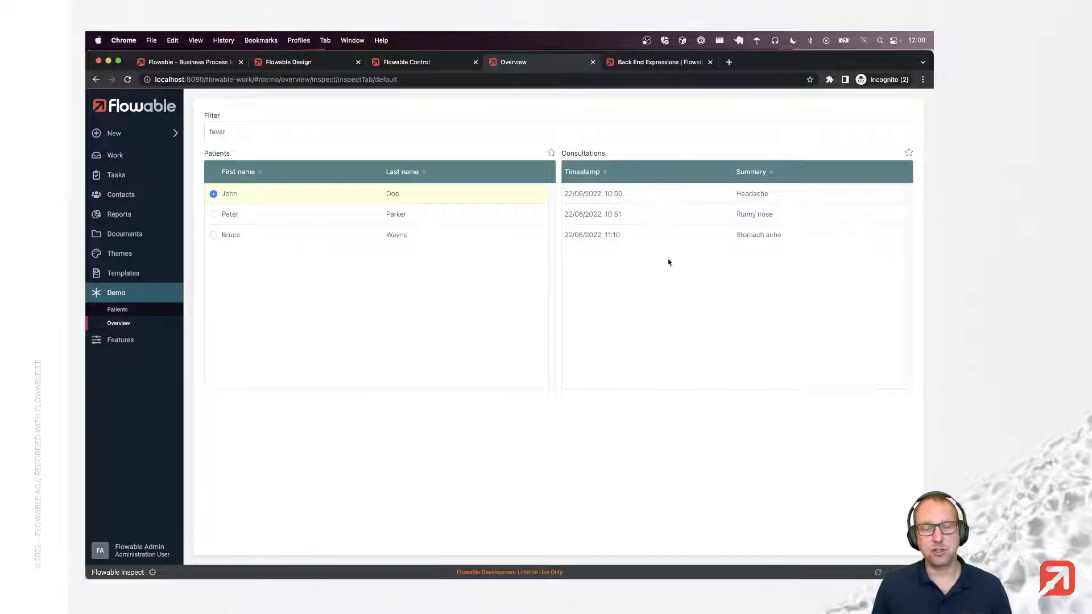
pyautogui.click(320, 215)
pyautogui.click(328, 234)
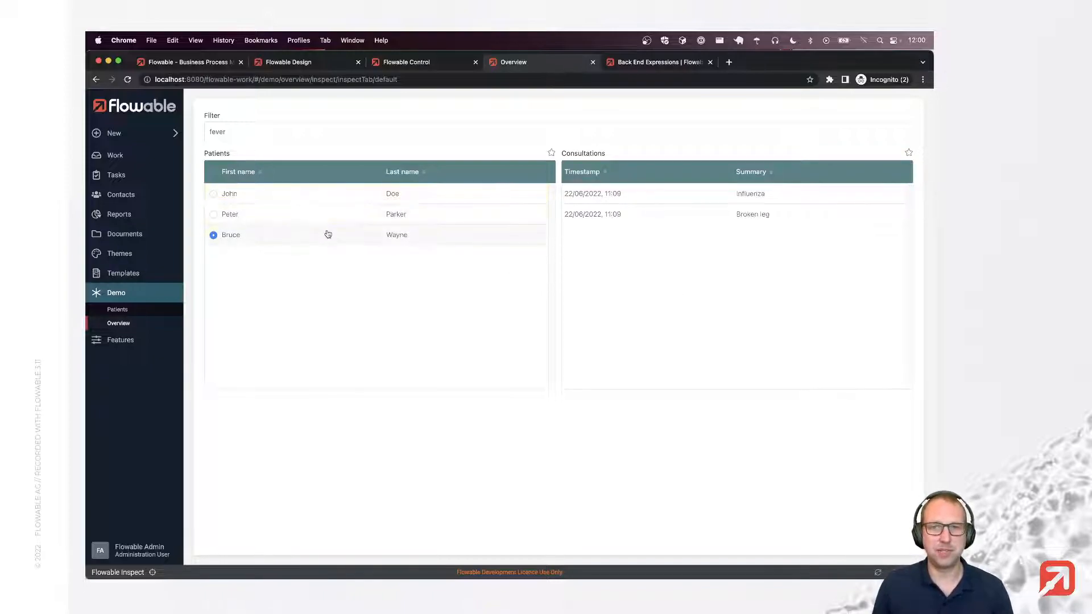
pyautogui.click(317, 196)
pyautogui.click(321, 216)
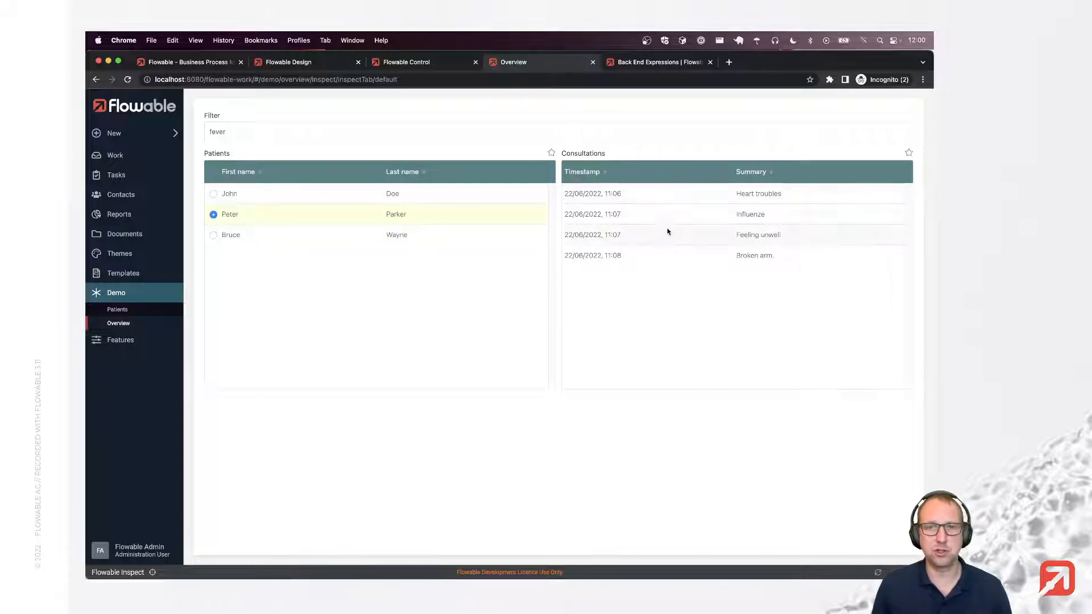
# In Flowable Design, open ConsultationDS and start a new search operation labelled Find by description with the key findByDescription
pyautogui.click(310, 63)
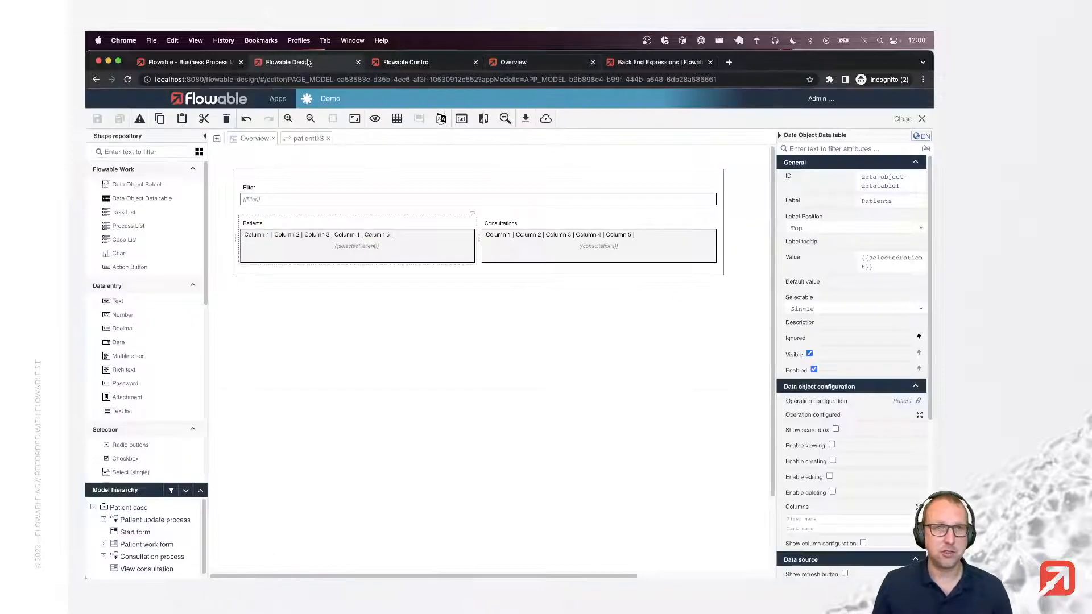
pyautogui.click(217, 139)
pyautogui.click(293, 412)
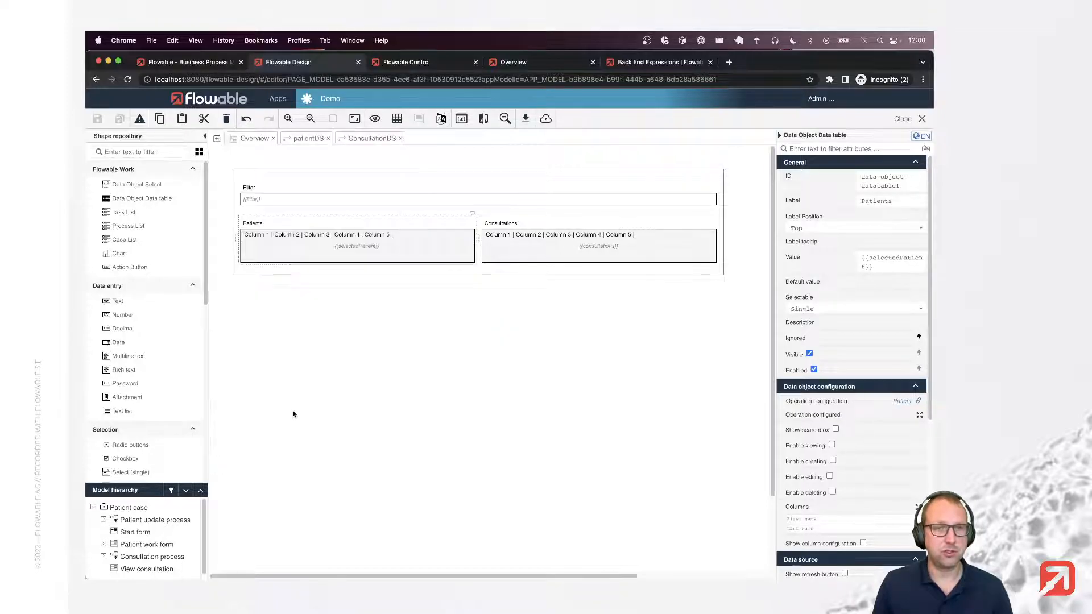
pyautogui.click(137, 497)
pyautogui.scroll(-4, 473, 402)
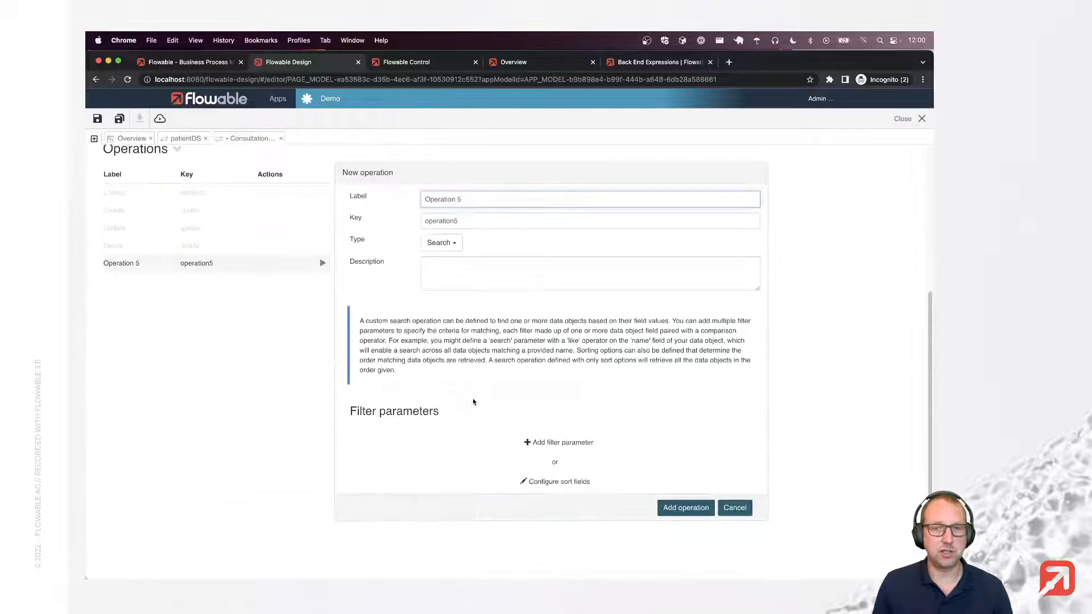
pyautogui.press('super+a')
pyautogui.write('Find by description')
pyautogui.press('Tab')
pyautogui.write('findByDescription')
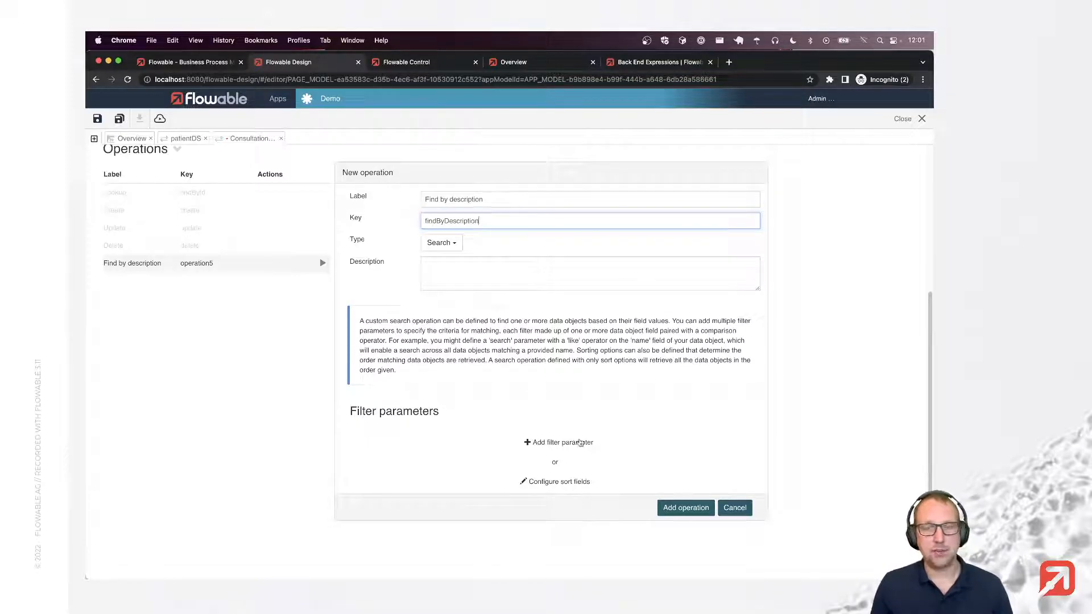
# Add a String filter parameter labelled Description, named description, matching the Description field with like, ignoring case
pyautogui.click(580, 443)
pyautogui.write('Description')
pyautogui.press('Tab')
pyautogui.write('descr')
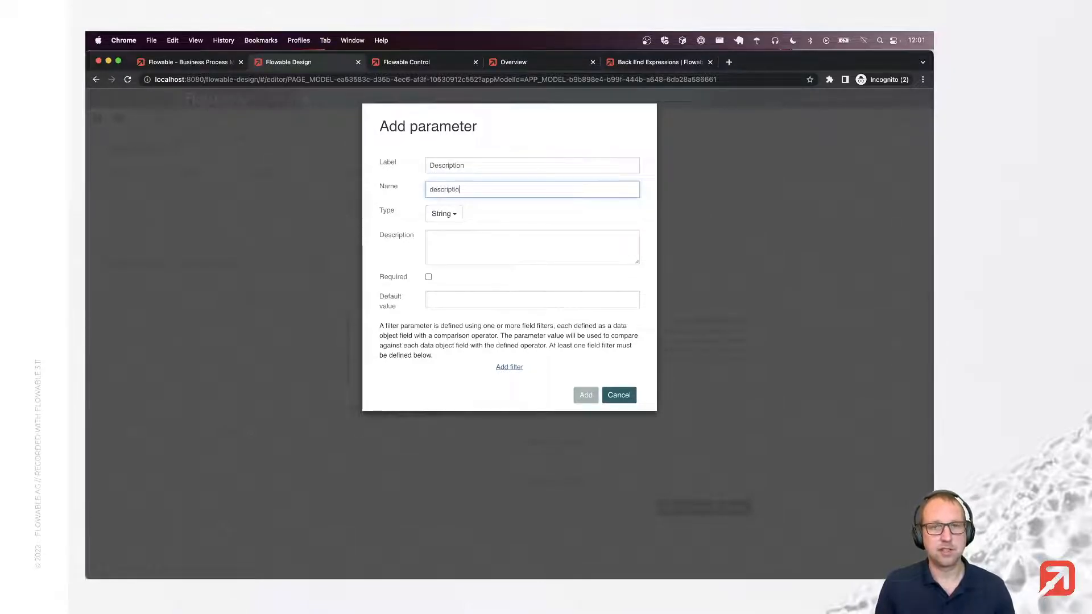
pyautogui.click(509, 368)
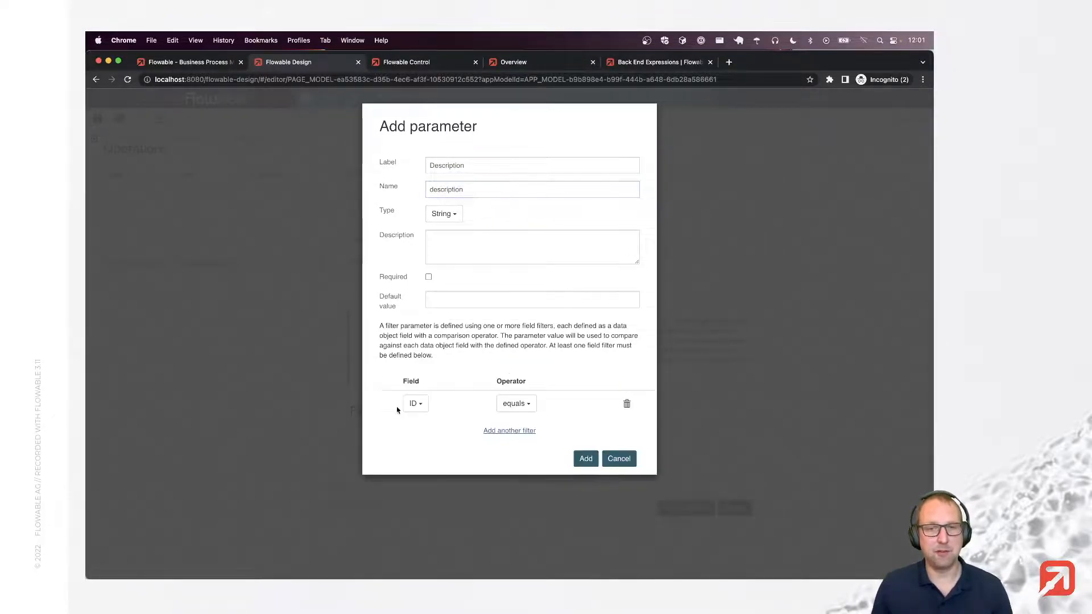
pyautogui.click(415, 403)
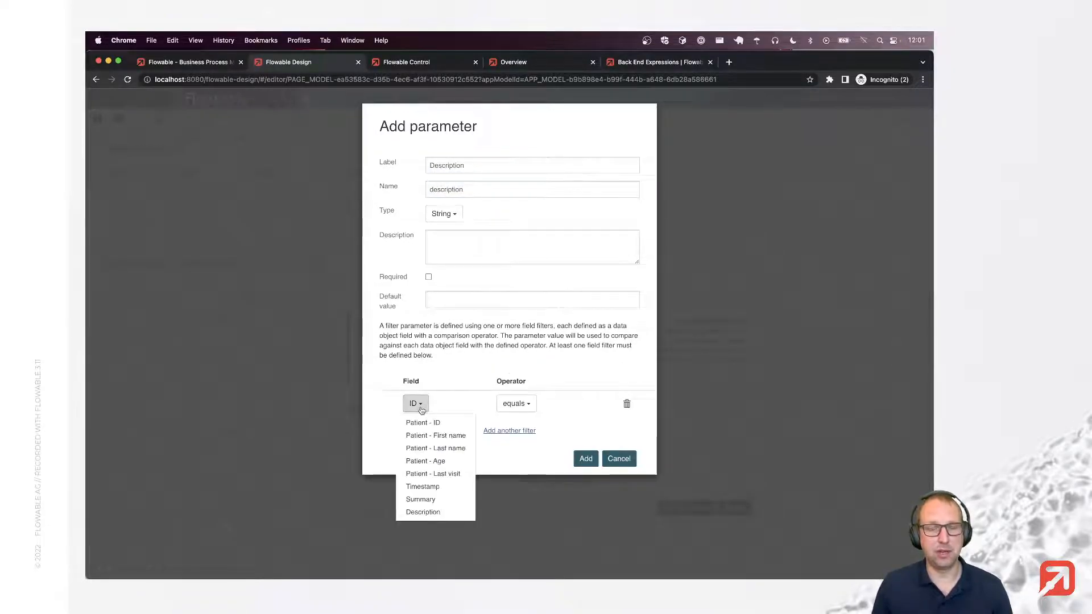
pyautogui.click(449, 512)
pyautogui.click(550, 404)
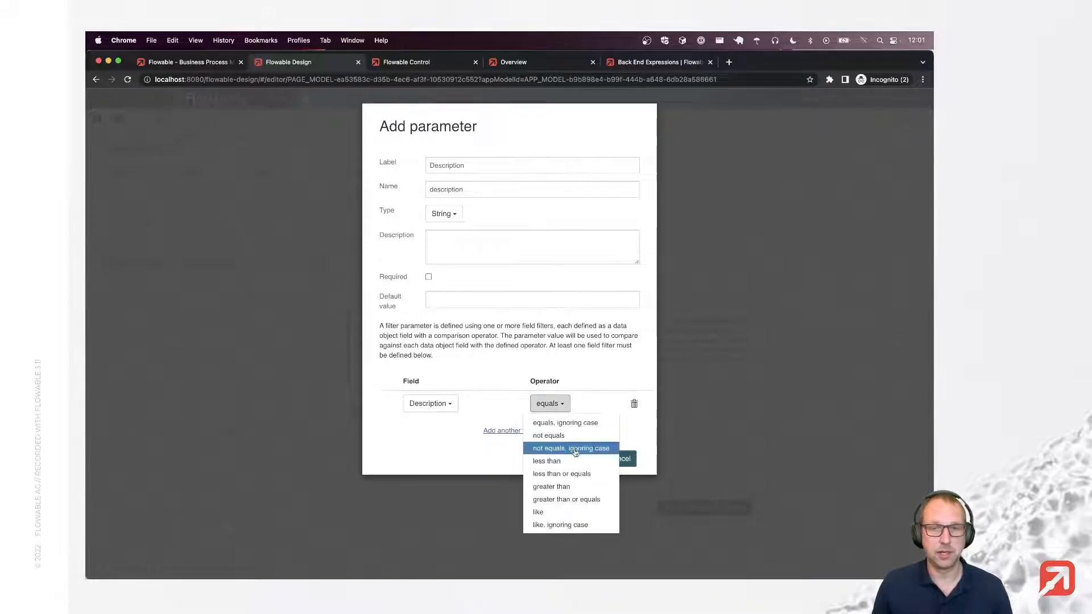
pyautogui.click(560, 525)
pyautogui.click(586, 459)
# Add a second String filter parameter labelled Patient id, named patientId, matching the Patient - ID field with equals
pyautogui.scroll(-1, 586, 450)
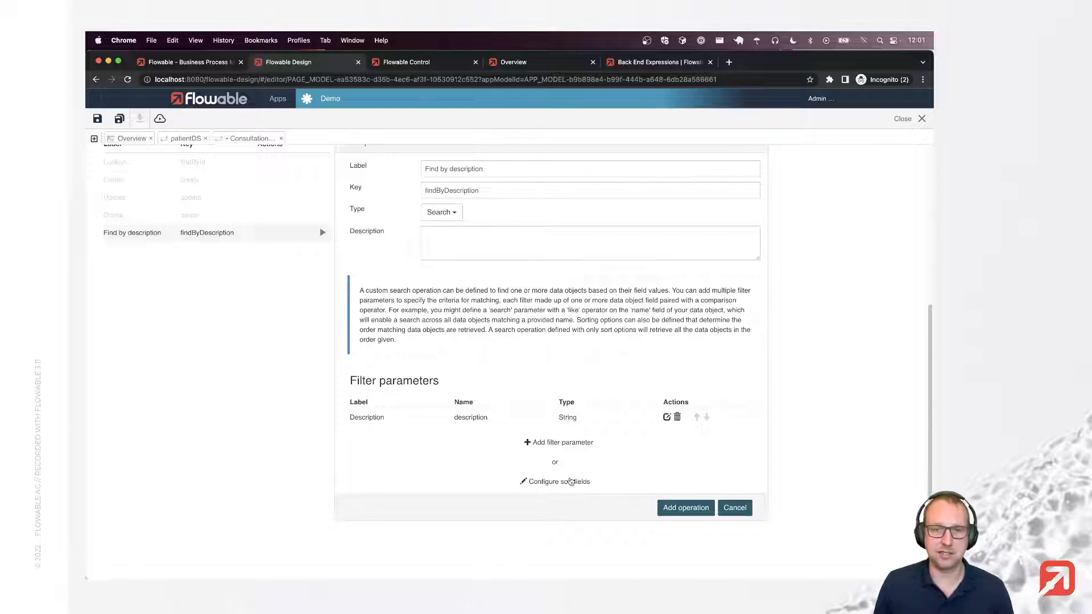
pyautogui.click(562, 442)
pyautogui.press('super+a')
pyautogui.write('Patient id')
pyautogui.press('Tab')
pyautogui.write('pa')
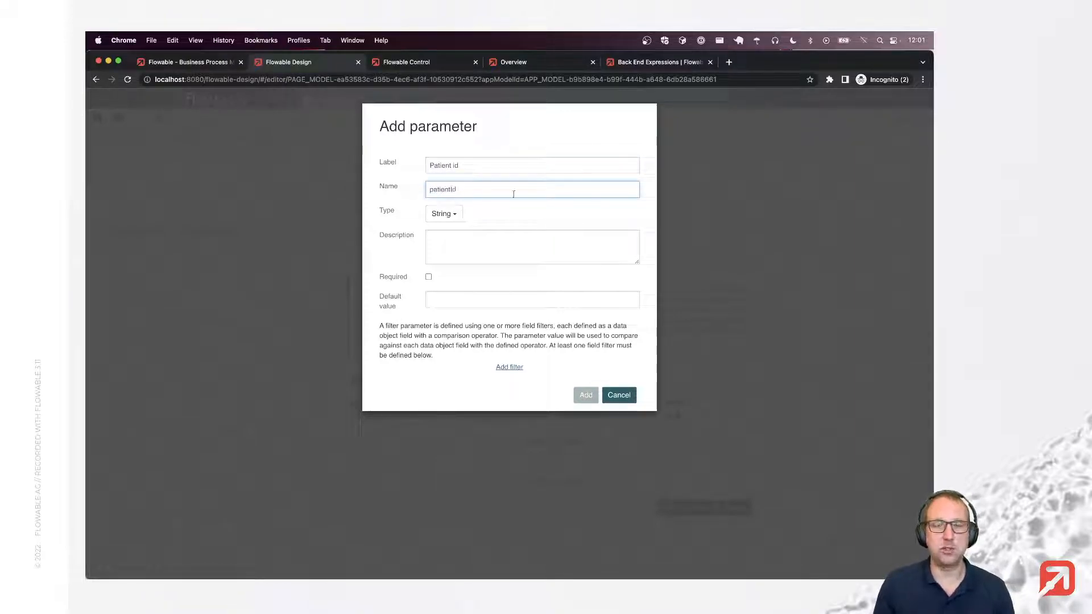
pyautogui.click(501, 367)
pyautogui.click(415, 404)
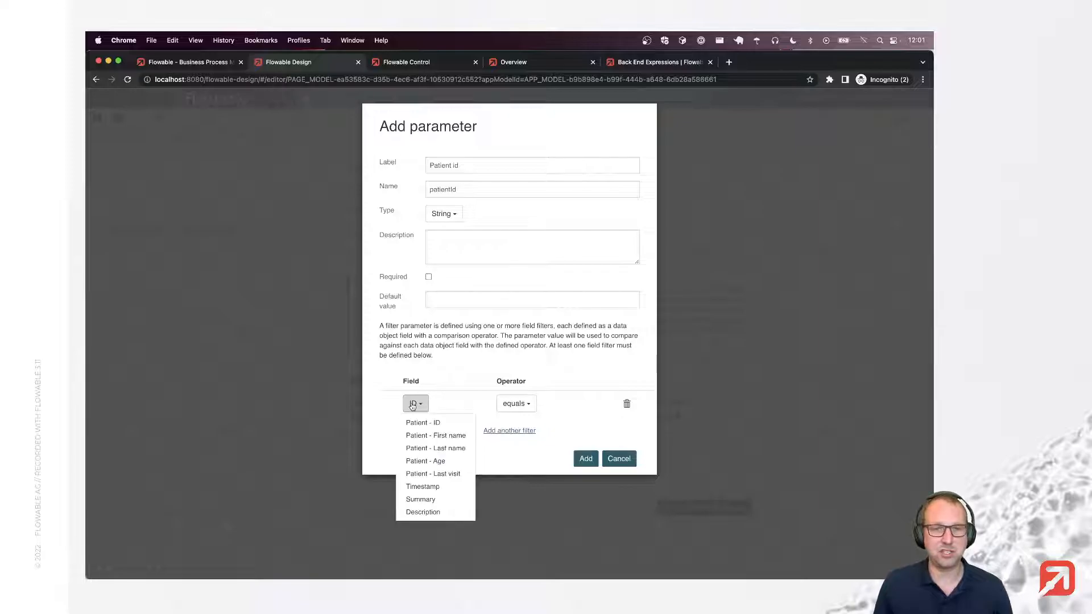
pyautogui.click(423, 423)
pyautogui.click(586, 459)
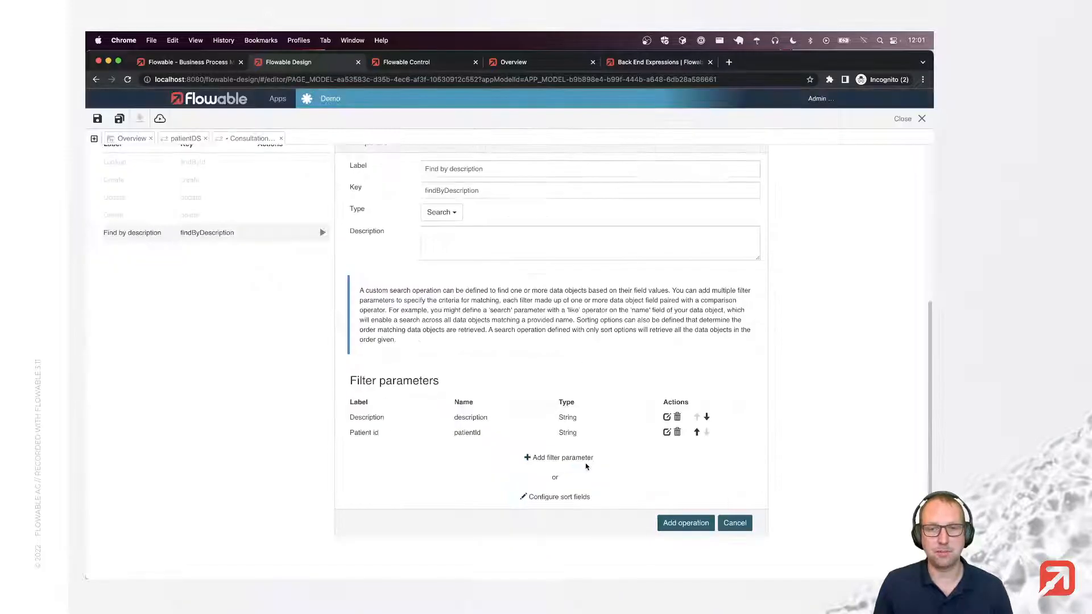
# Configure a sort field for the Find by description operation, add the operation to ConsultationDS and save it
pyautogui.click(563, 500)
pyautogui.click(418, 234)
pyautogui.click(551, 249)
pyautogui.click(572, 386)
pyautogui.click(682, 534)
pyautogui.click(118, 119)
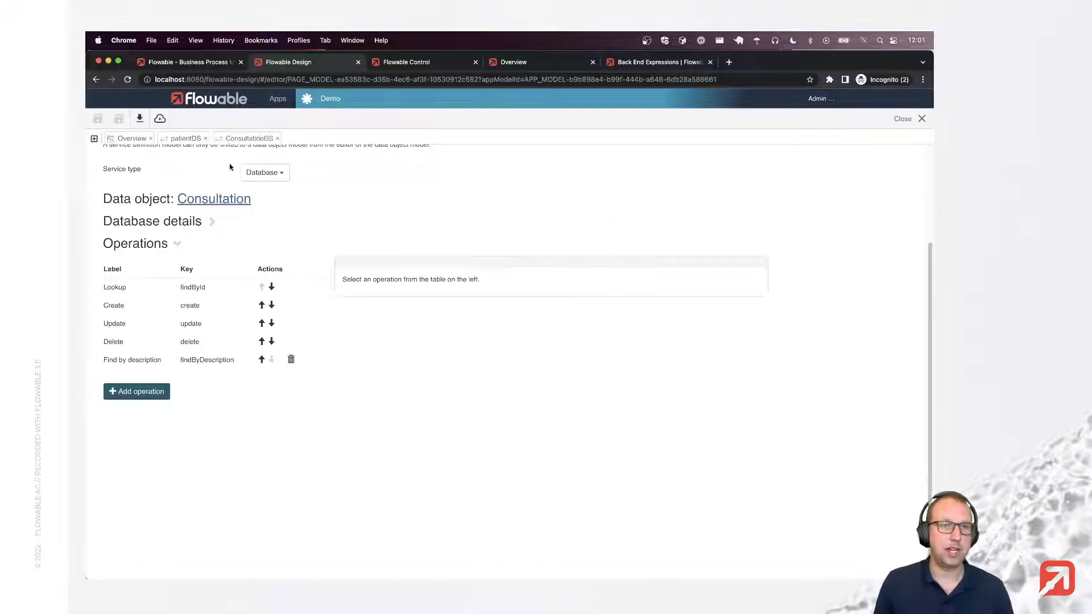
# On the Overview page, set the Consultations table to retrieve its data through the Find by description operation
pyautogui.click(127, 138)
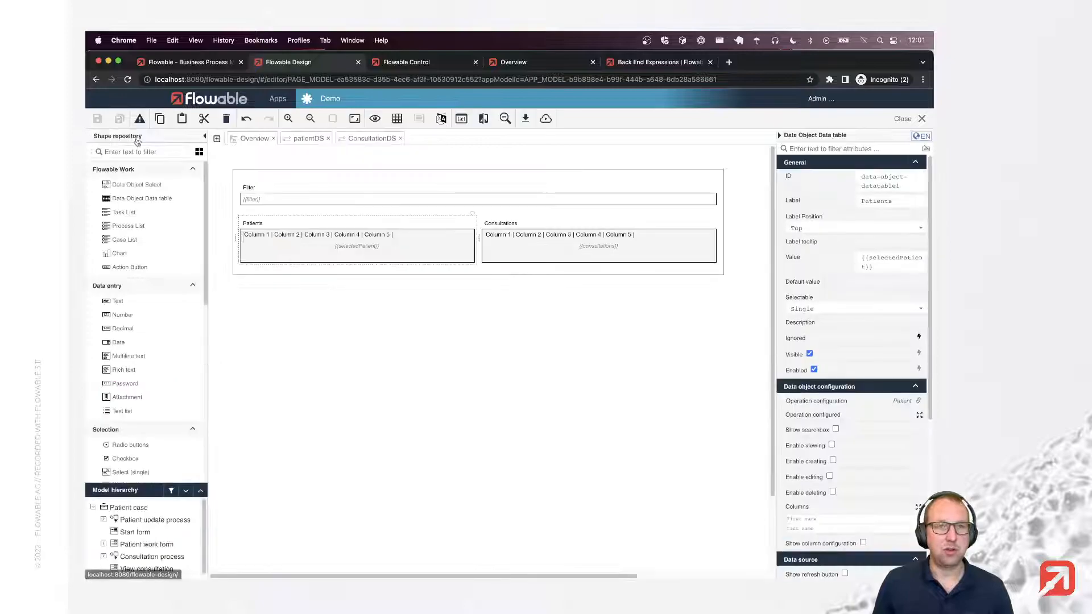
pyautogui.click(577, 227)
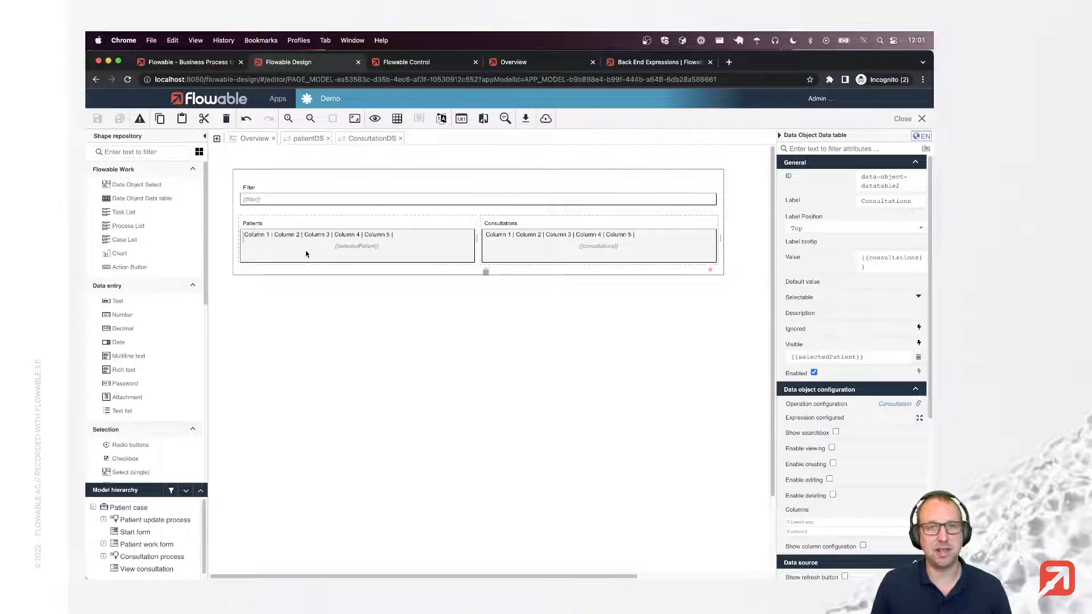
pyautogui.click(821, 418)
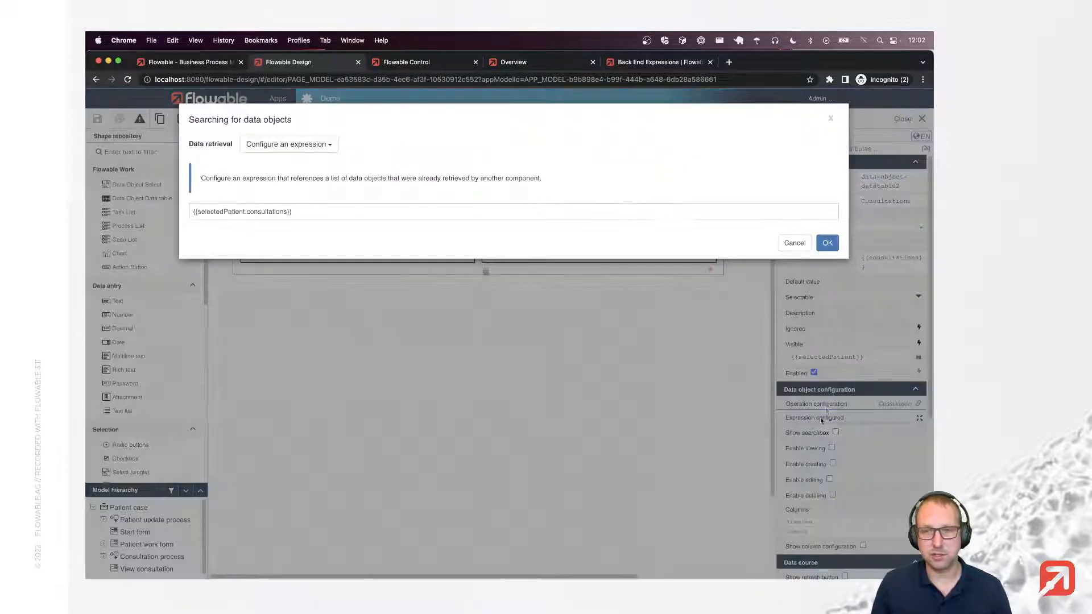
pyautogui.click(310, 147)
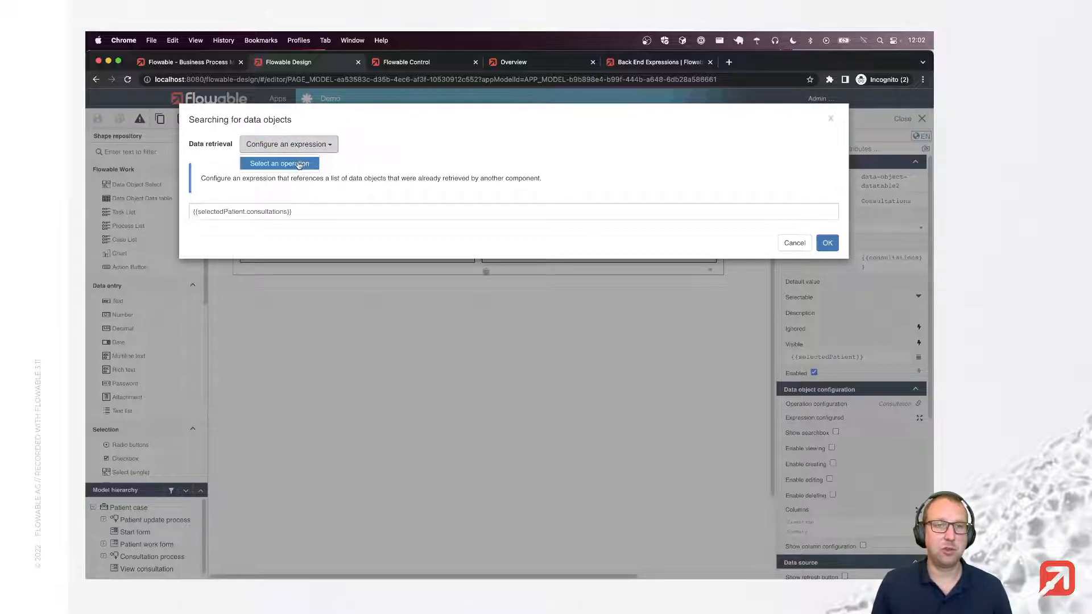
pyautogui.click(300, 164)
pyautogui.click(249, 212)
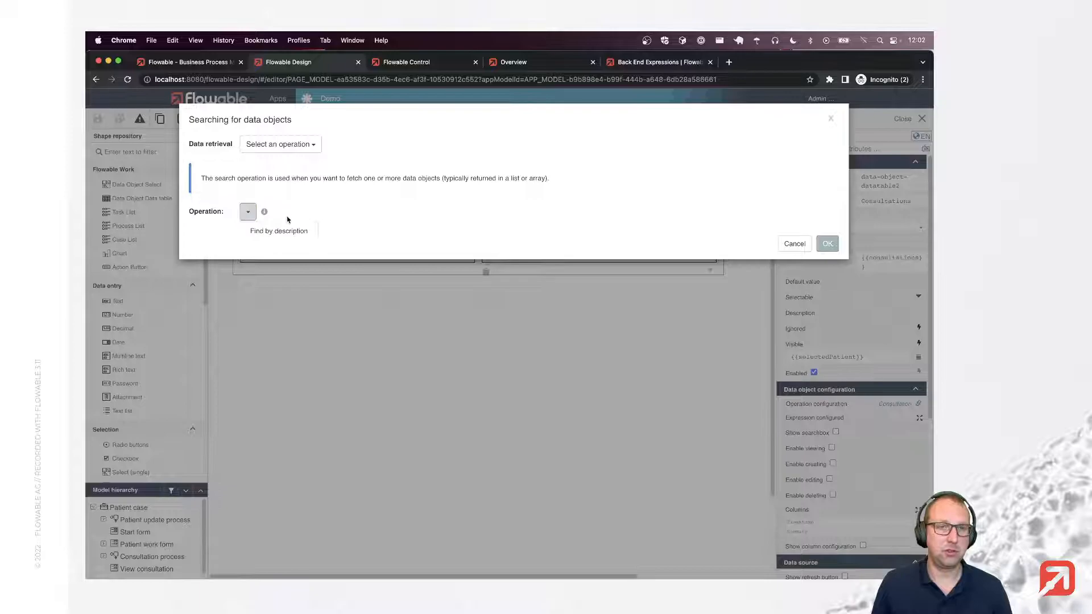
pyautogui.click(285, 231)
# Map {{filter}} to Description and {{selectedPatient.id}} to Patient id, and accept the search configuration
pyautogui.click(310, 254)
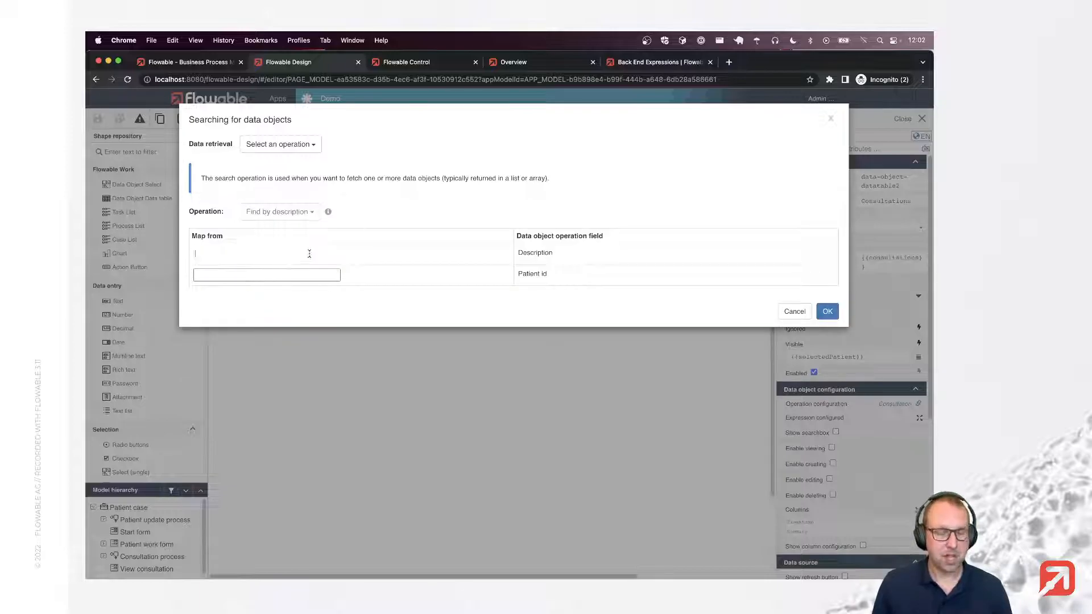
pyautogui.write('{{filter')
pyautogui.press('Return')
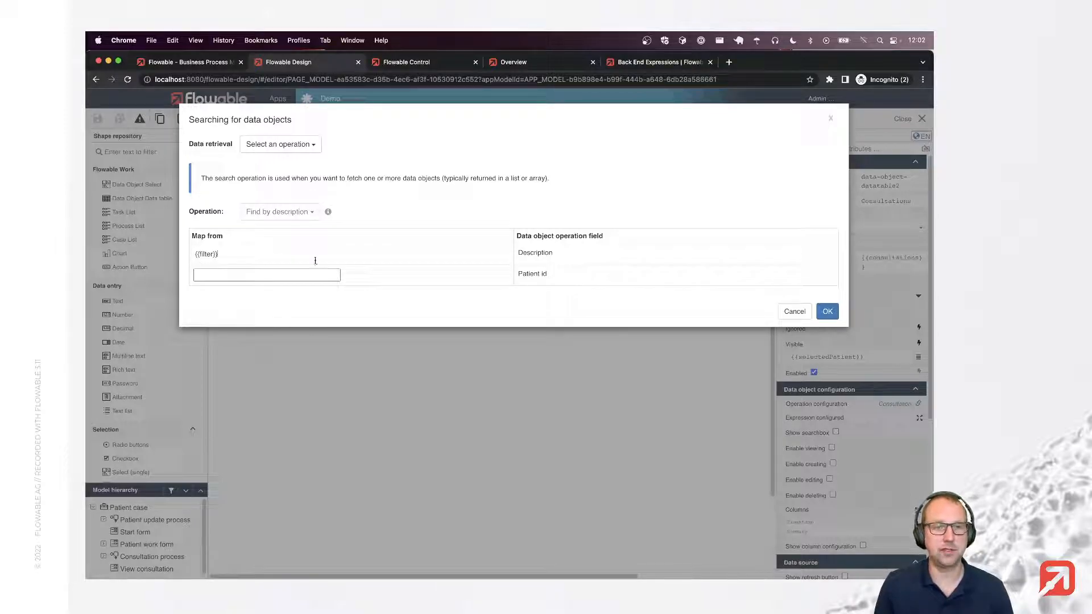
pyautogui.press('Tab')
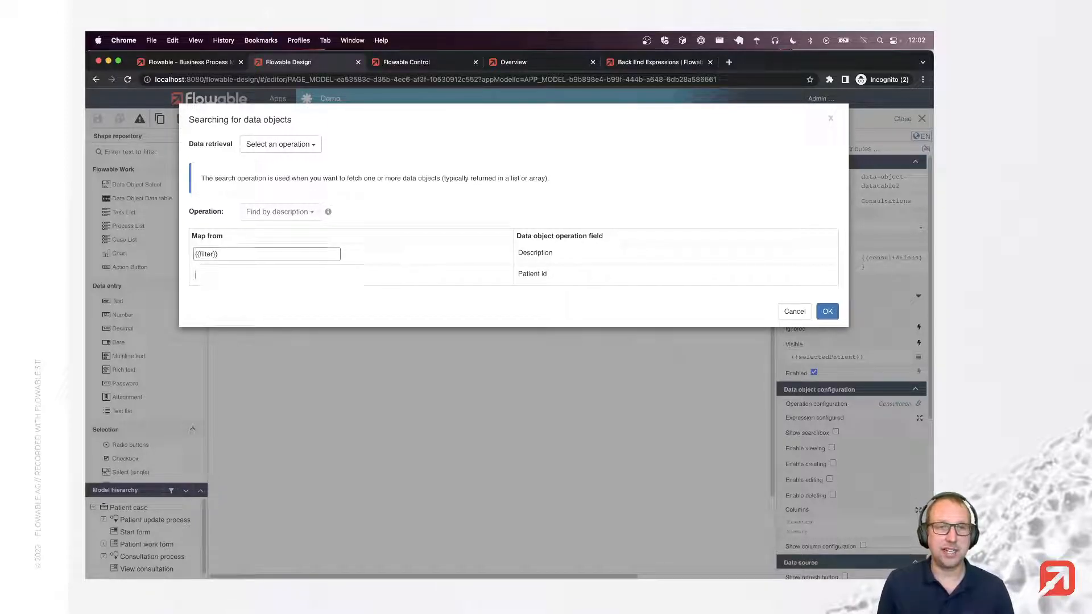
pyautogui.write('{{selectedPatient.id')
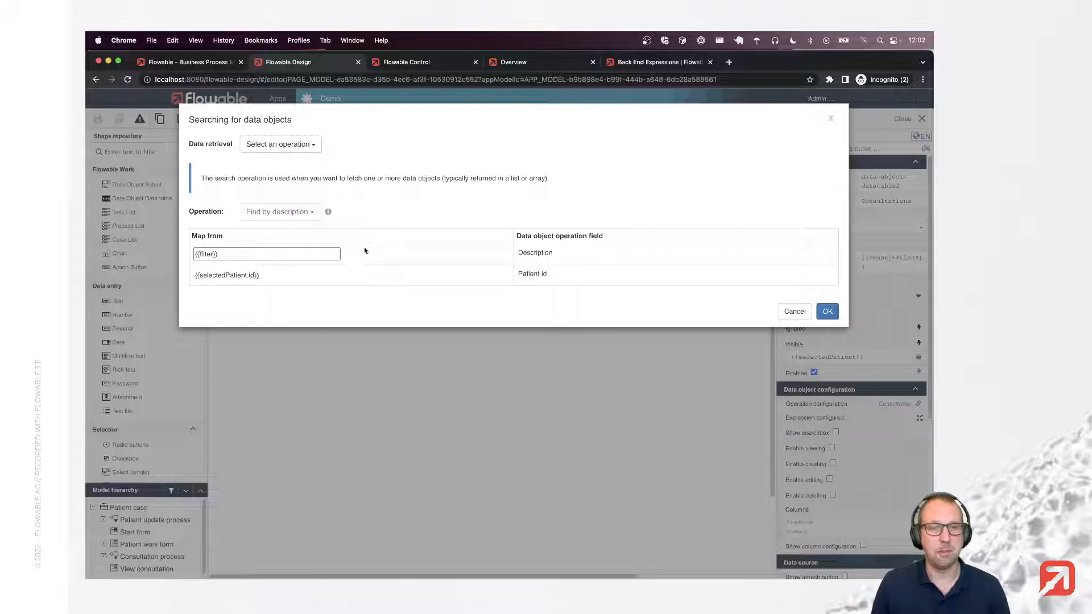
pyautogui.moveTo(246, 253); pyautogui.dragTo(108, 244)
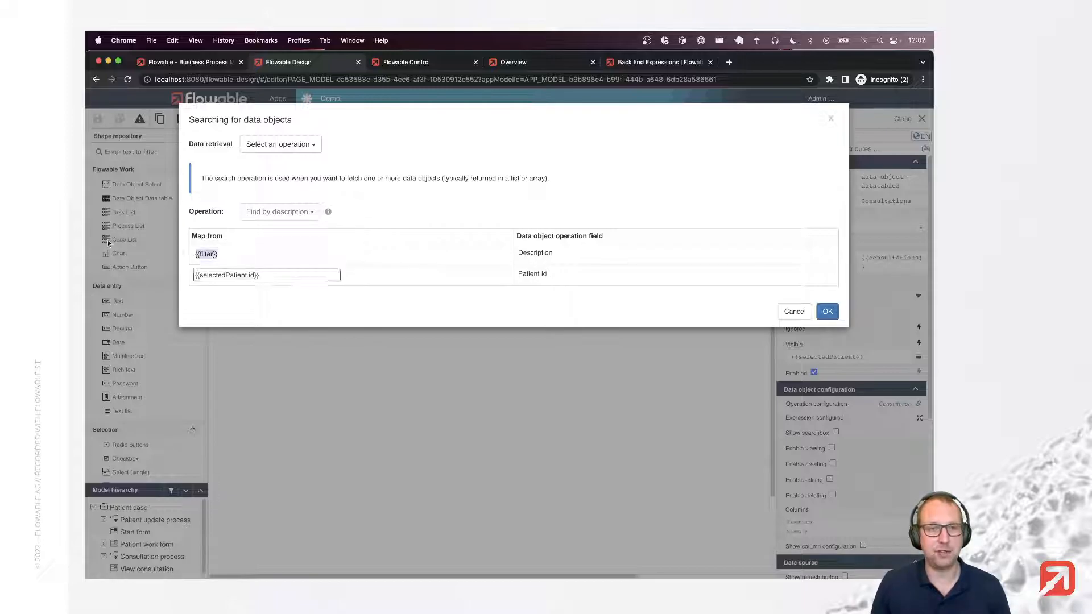
pyautogui.moveTo(261, 277); pyautogui.dragTo(165, 275)
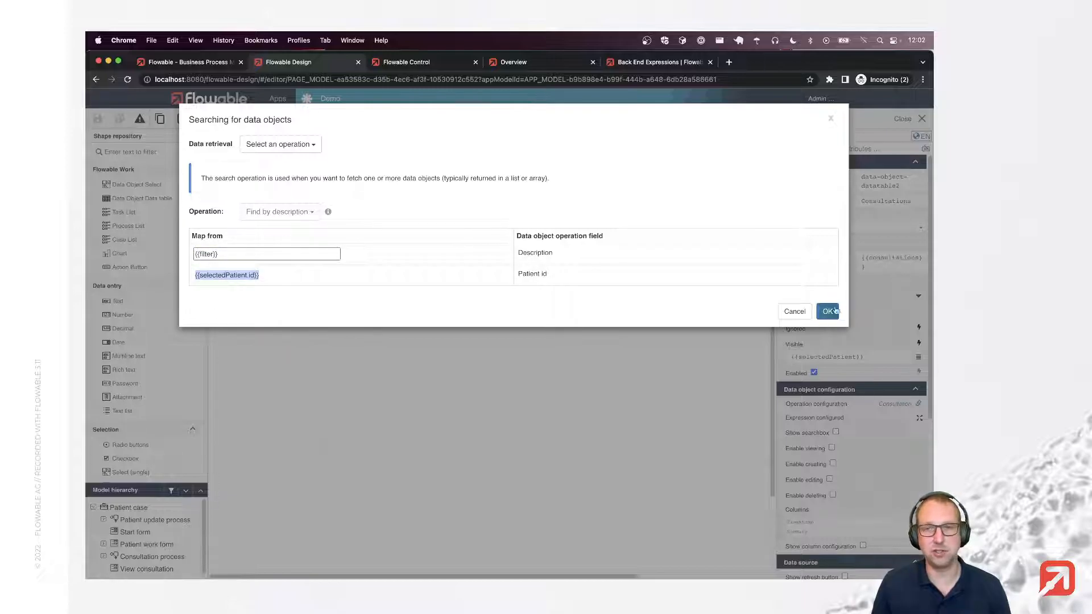
pyautogui.click(828, 312)
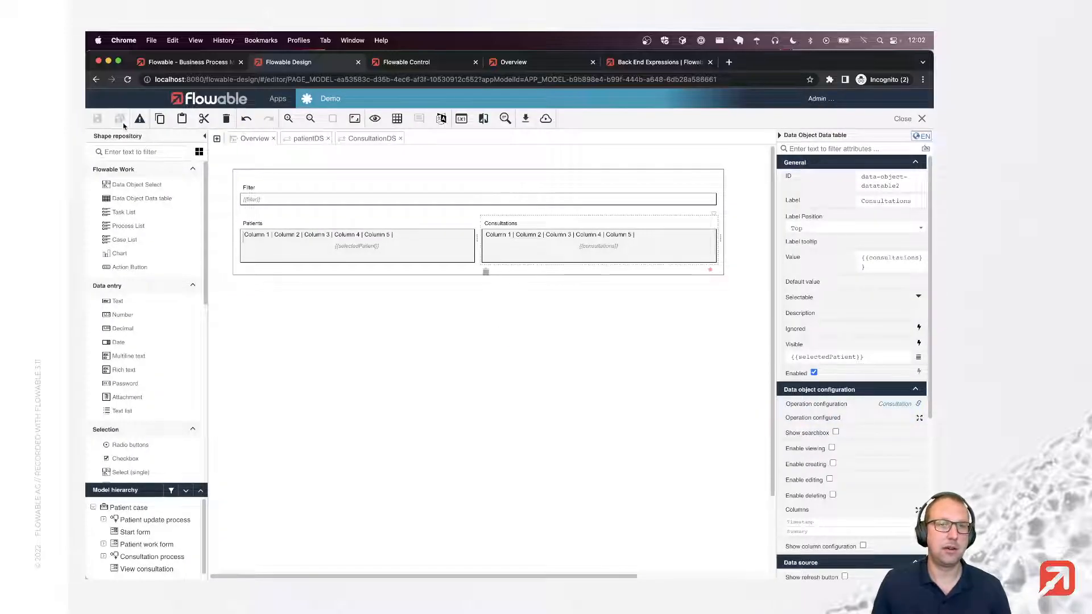
# Publish the Demo app to the default target and reload the running Overview page in Flowable Work
pyautogui.click(546, 118)
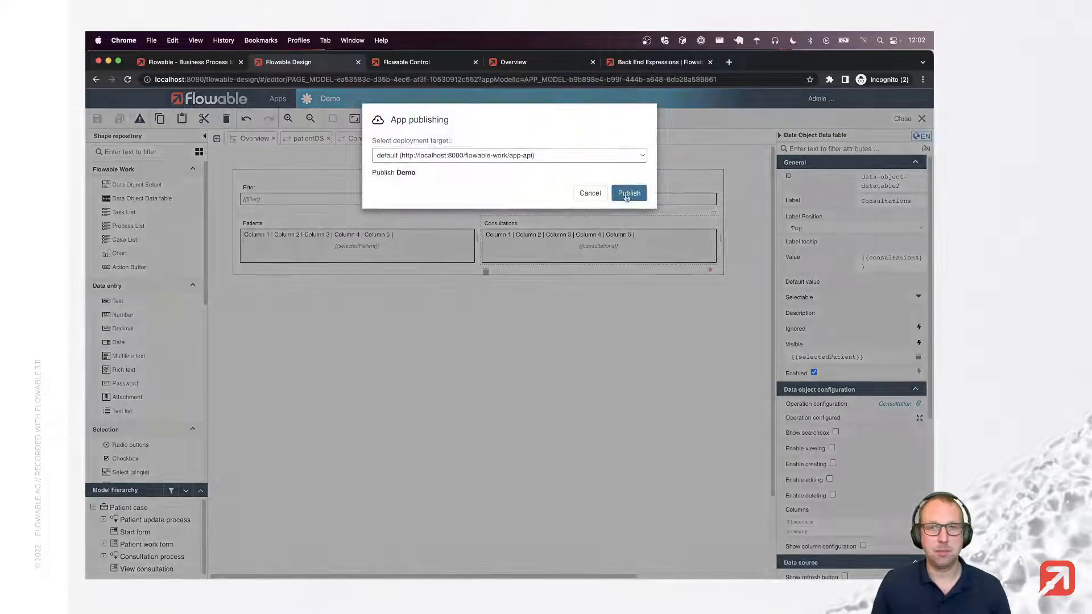
pyautogui.click(629, 193)
pyautogui.click(513, 62)
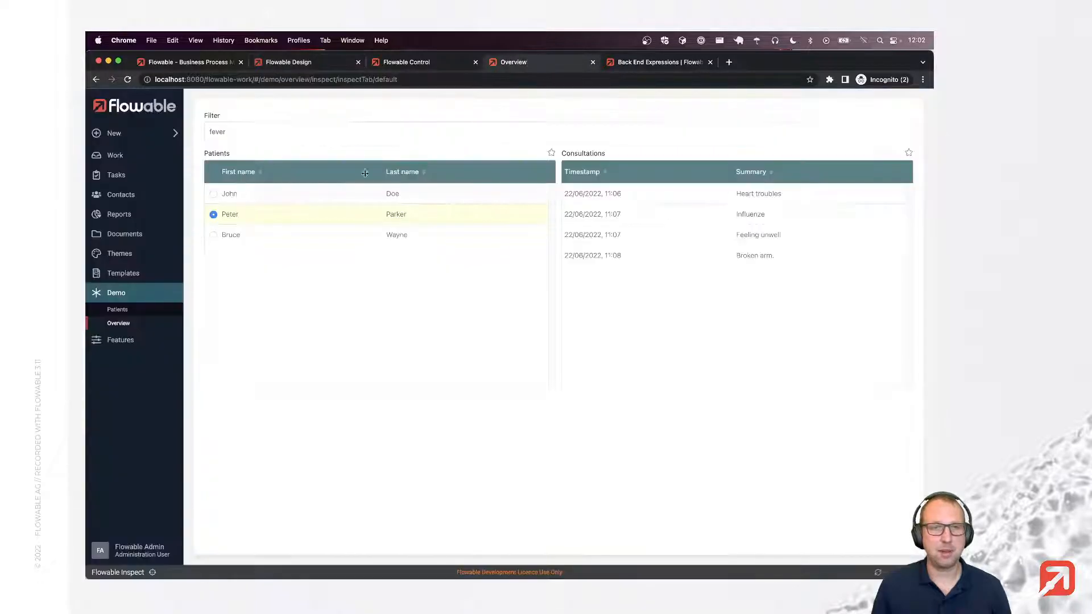
pyautogui.click(127, 80)
# Filter the overview by stomach and select the listed patients in turn to check their filtered consultations
pyautogui.click(328, 130)
pyautogui.write('stomach')
pyautogui.click(337, 159)
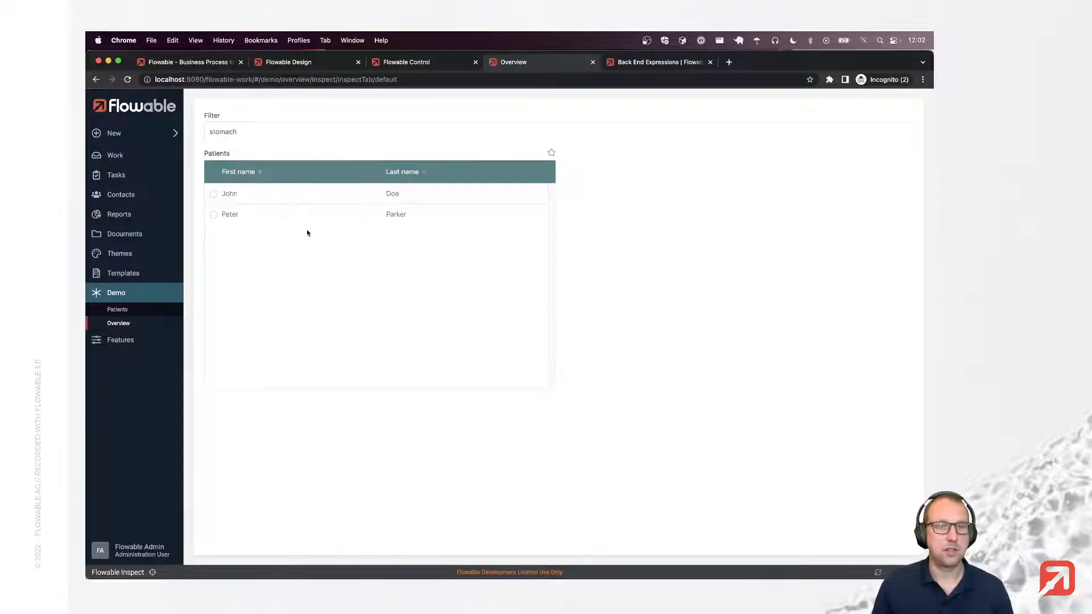
pyautogui.click(325, 203)
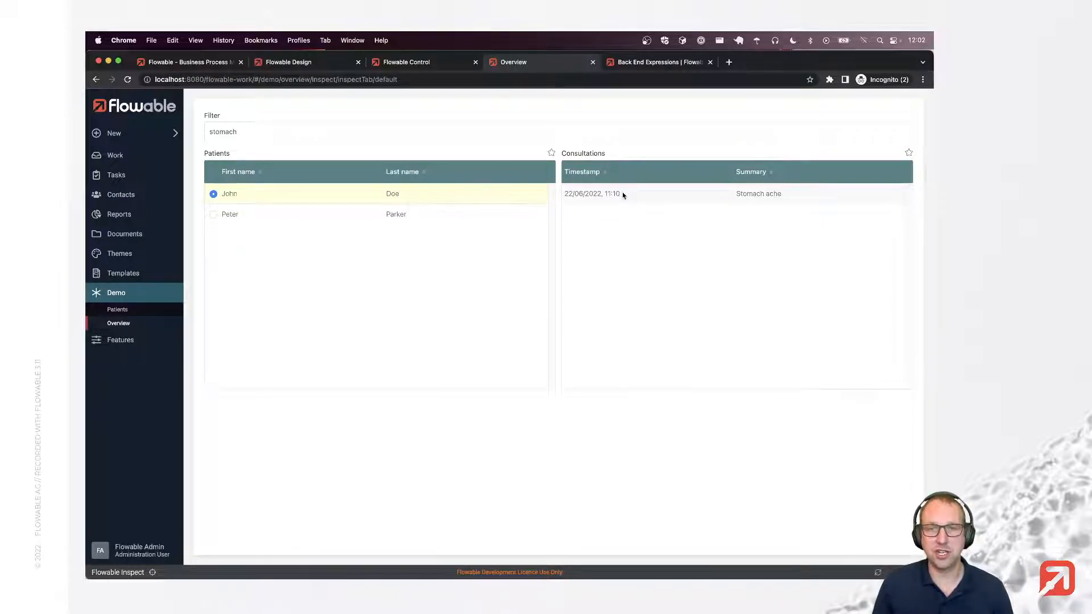
pyautogui.click(389, 213)
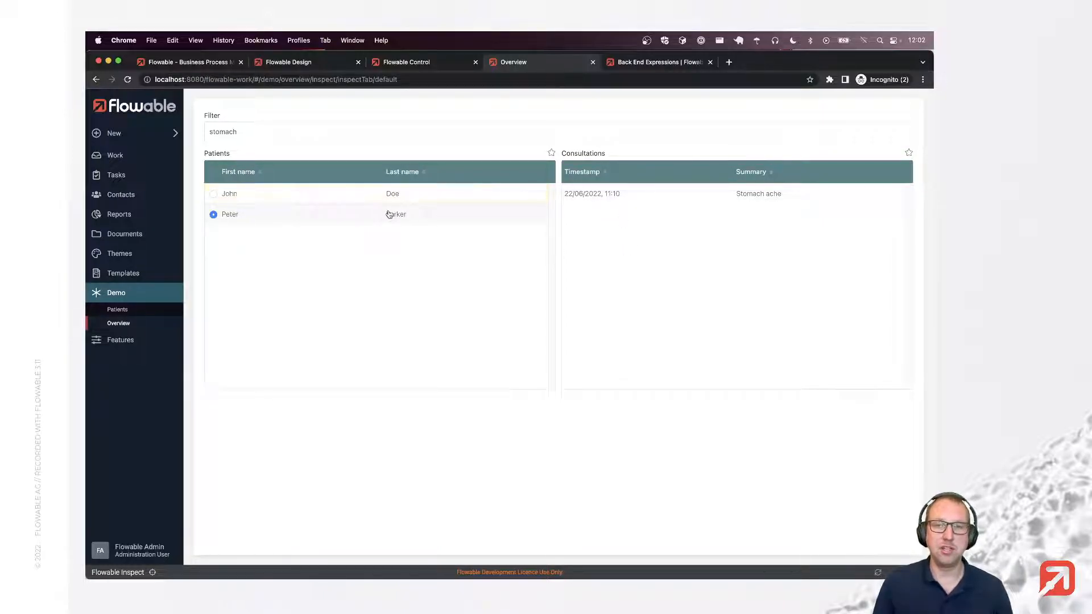
pyautogui.click(350, 199)
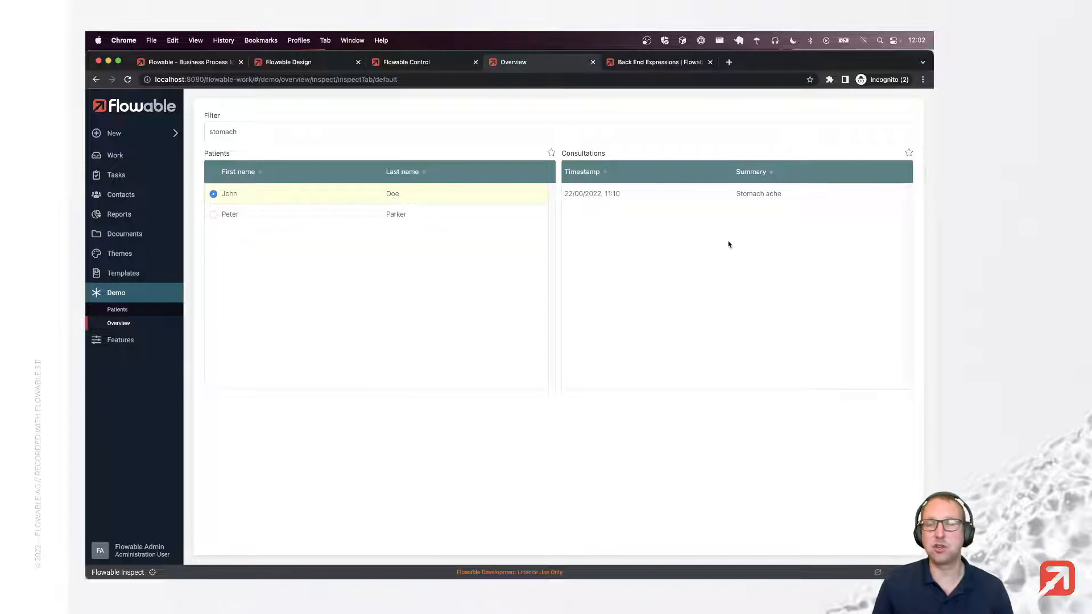
# Filter the overview by fever and select each listed patient in turn to check their matching consultations
pyautogui.tripleClick(249, 138)
pyautogui.write('fever')
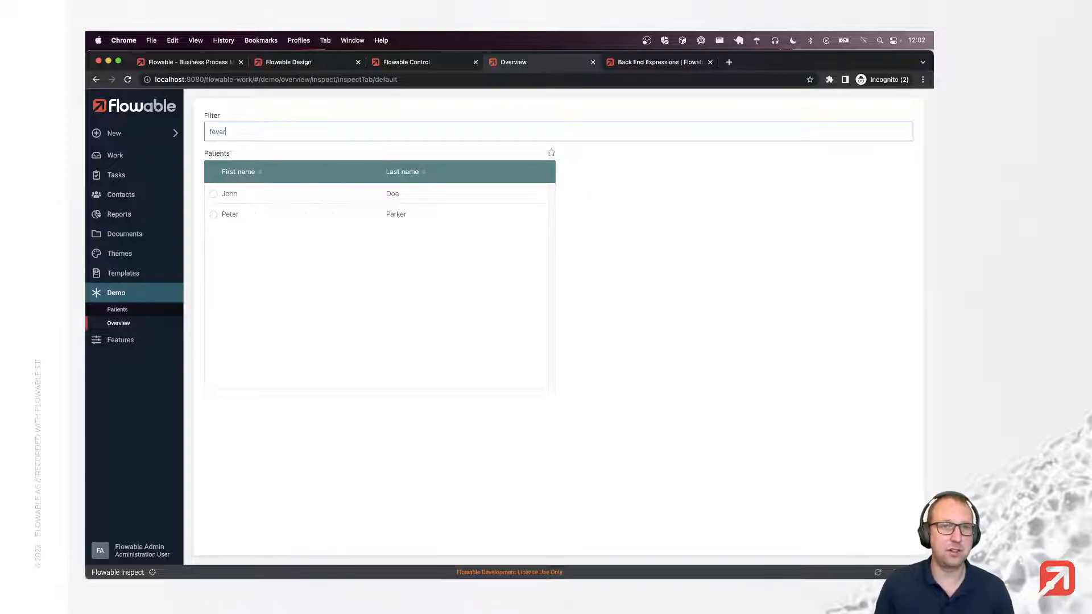
pyautogui.click(305, 199)
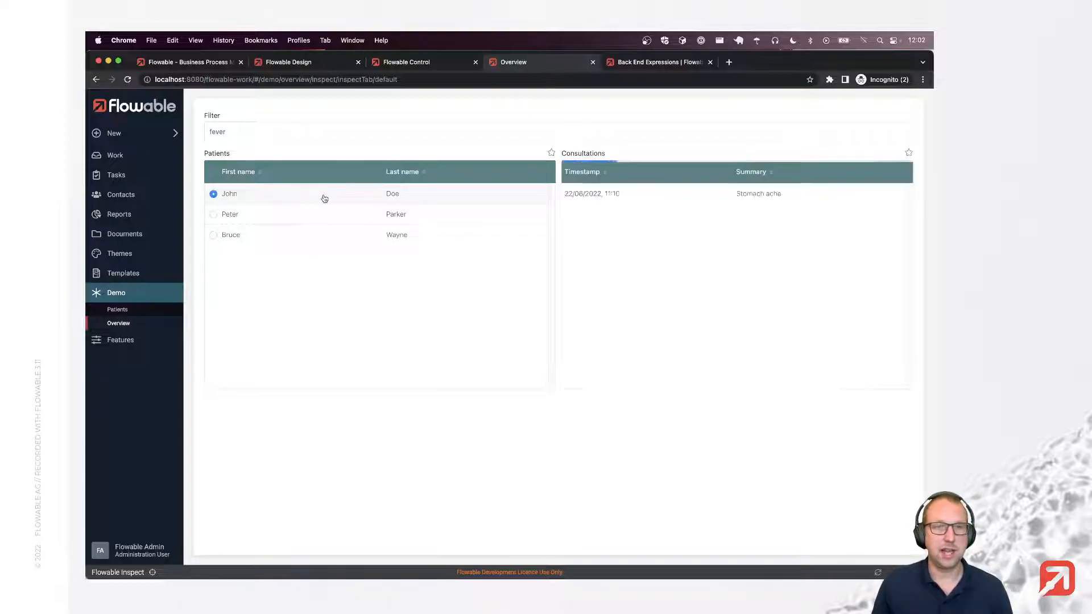
pyautogui.click(422, 212)
pyautogui.click(437, 245)
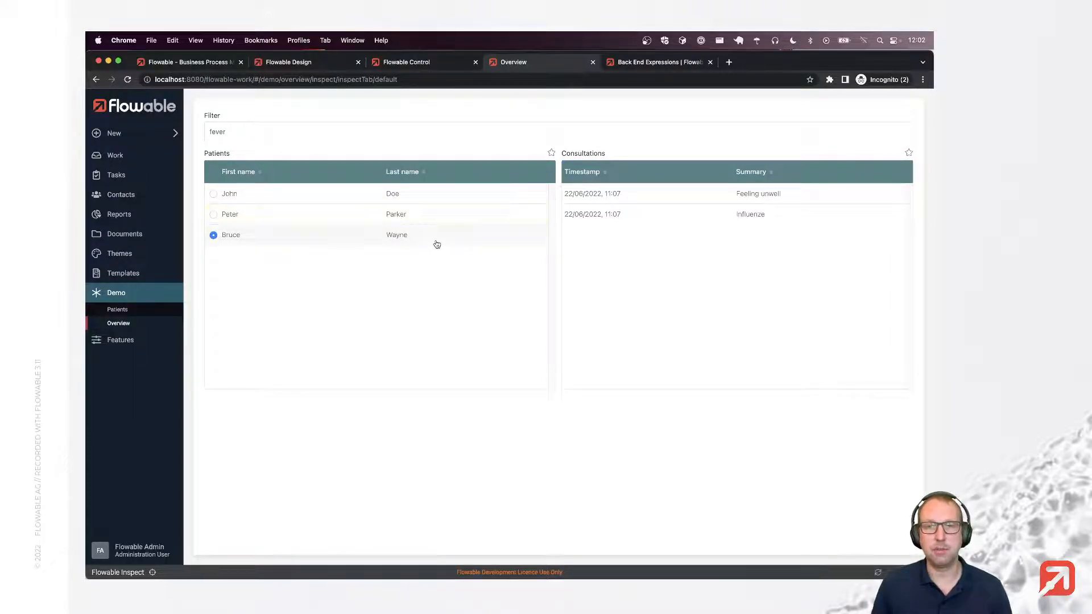
# Switch back to the Overview page model in Flowable Design
pyautogui.click(307, 62)
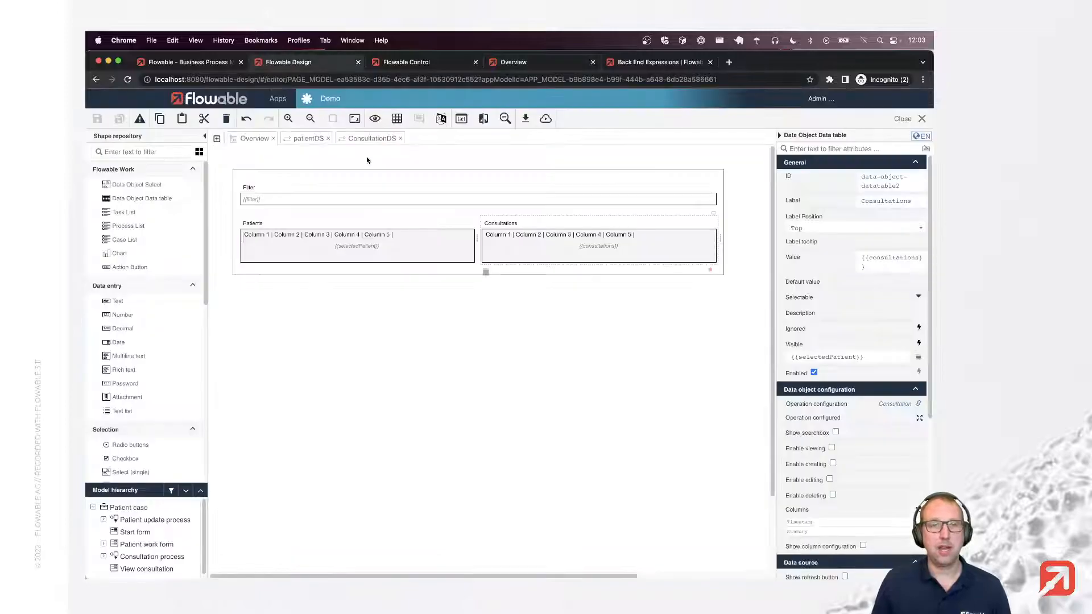